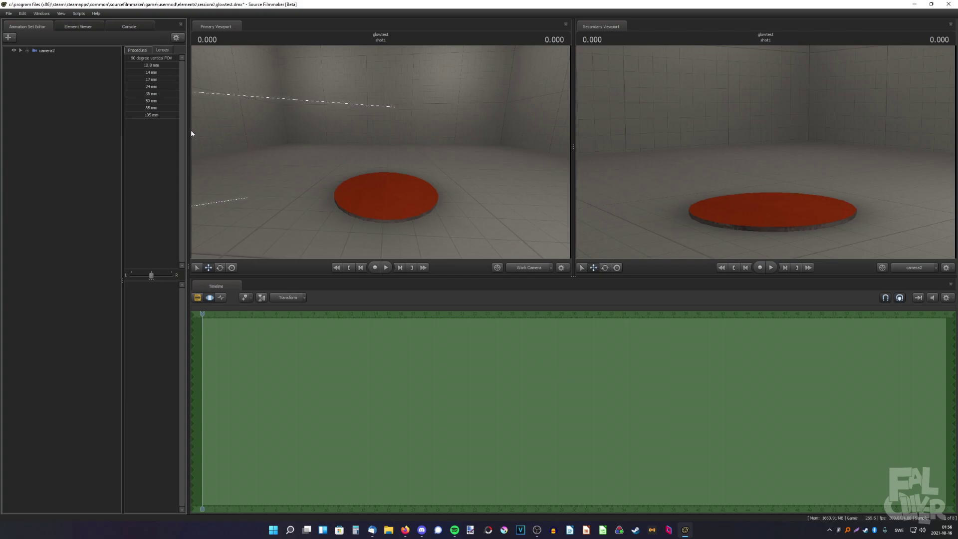
# Add the inkling_girl_blueeyes model to the scene and expand its materials in the element viewer
pyautogui.rightClick(59, 80)
pyautogui.click(99, 98)
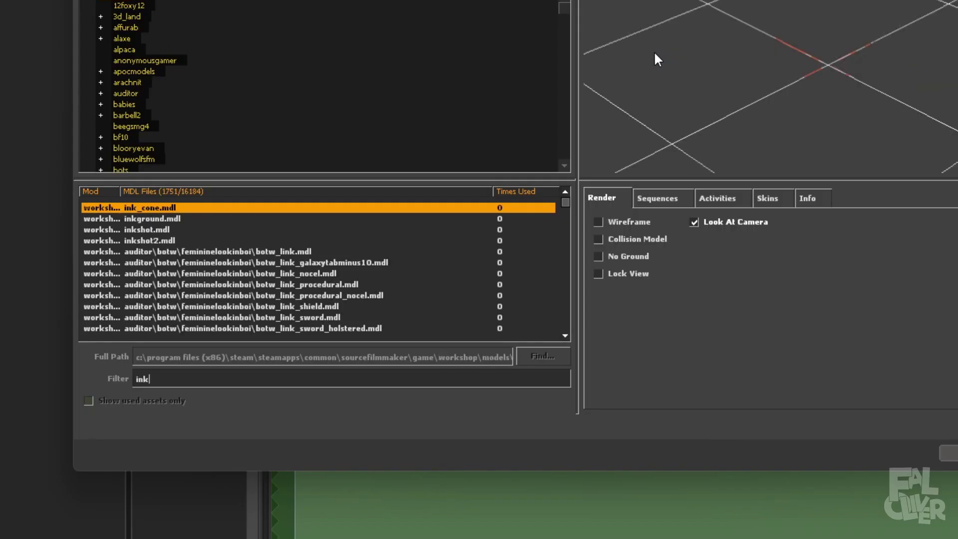
pyautogui.write('inkling')
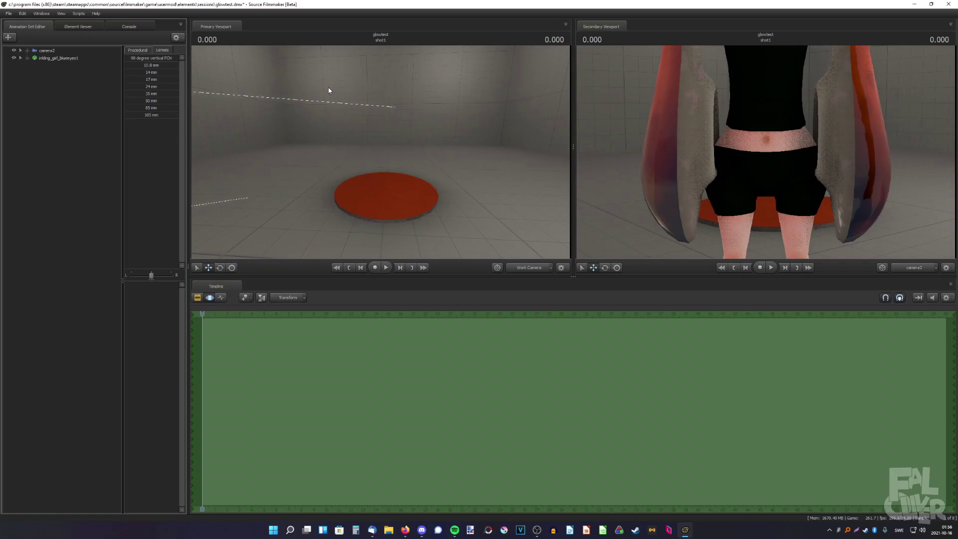
pyautogui.moveTo(329, 90); pyautogui.dragTo(384, 232)
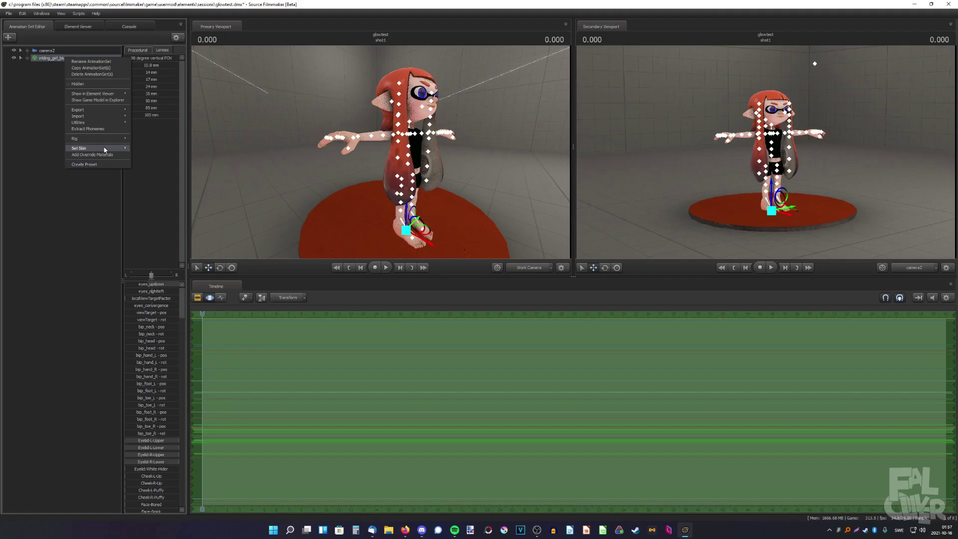
pyautogui.click(107, 149)
pyautogui.click(14, 206)
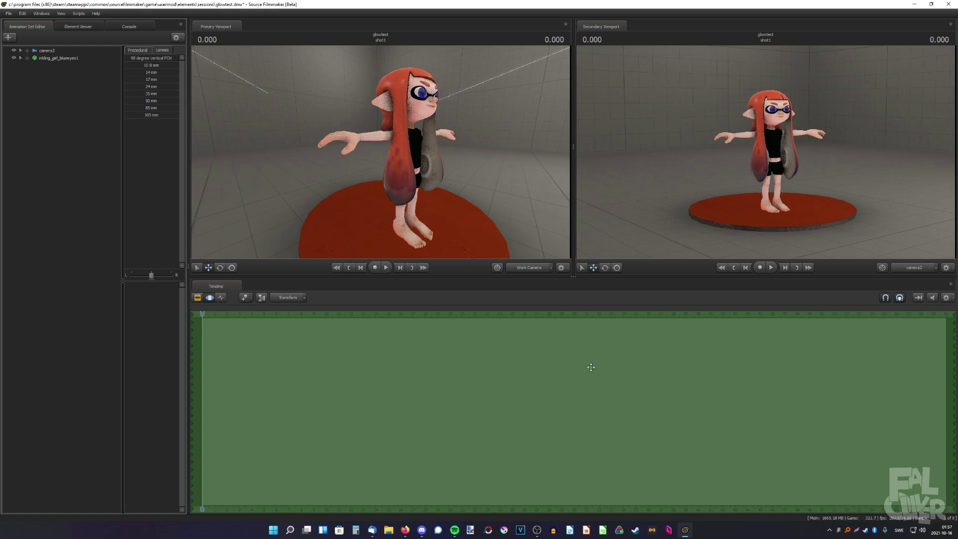
# Search the Source Filmmaker Steam Workshop for 'splatoon hair' and browse the results
pyautogui.click(635, 530)
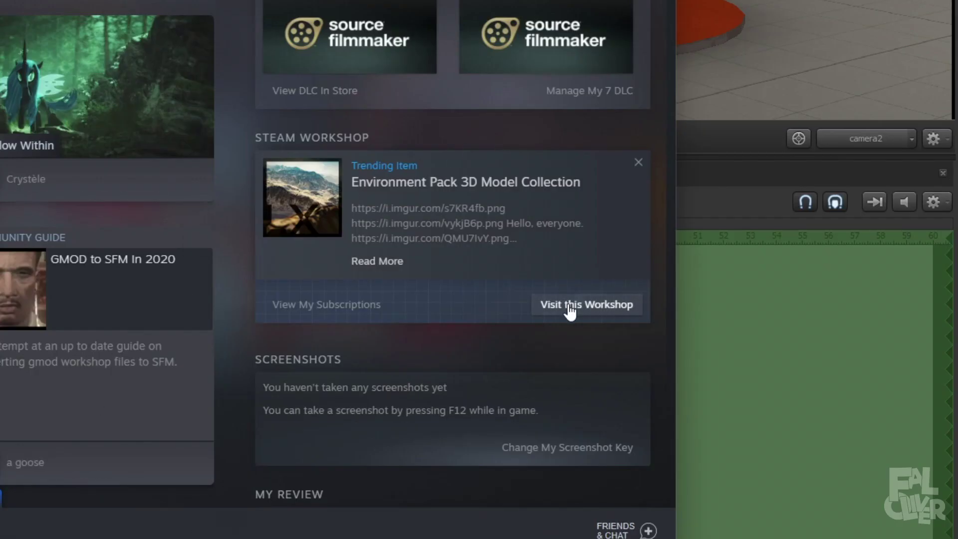
pyautogui.click(569, 307)
pyautogui.write('spl')
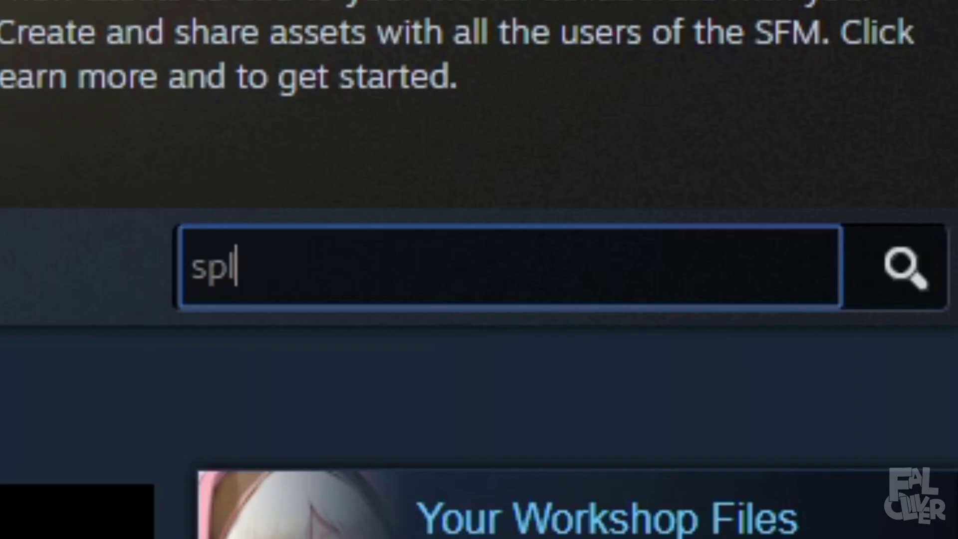
pyautogui.write('atoon hair')
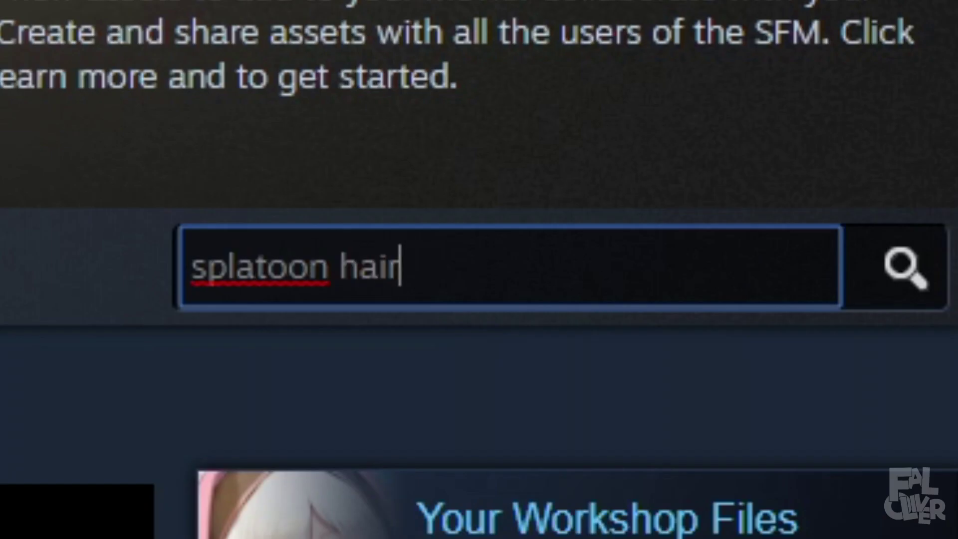
pyautogui.press('Return')
pyautogui.scroll(-10, 649, 266)
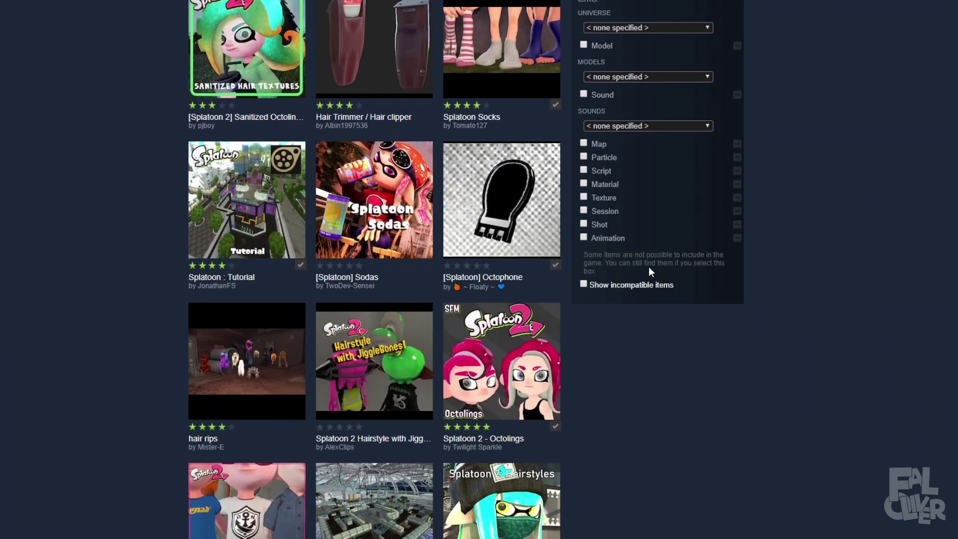
pyautogui.scroll(-2, 605, 278)
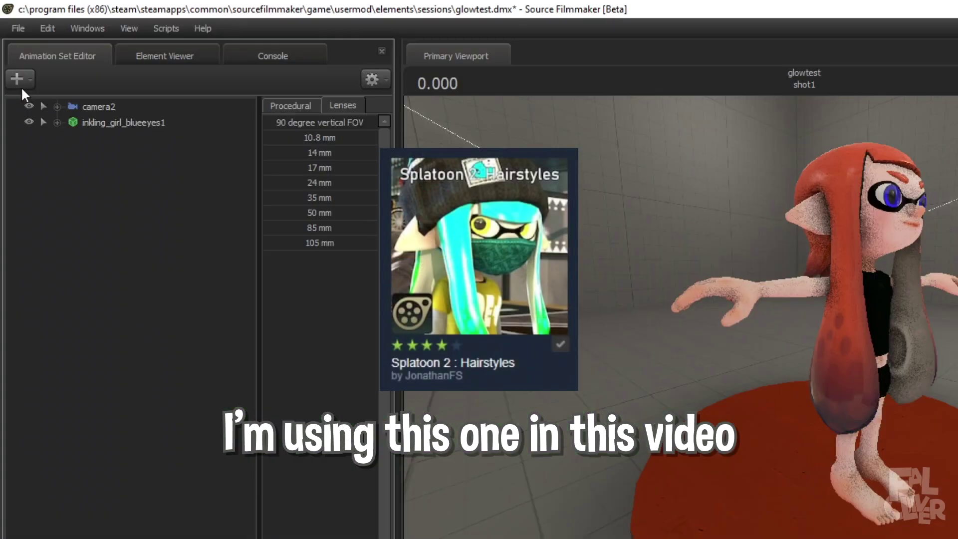
# Filter models by 'hairstyle', preview boy_emo_r, boy_default and girl_bangs, then load girl_default.mdl
pyautogui.click(16, 79)
pyautogui.click(62, 127)
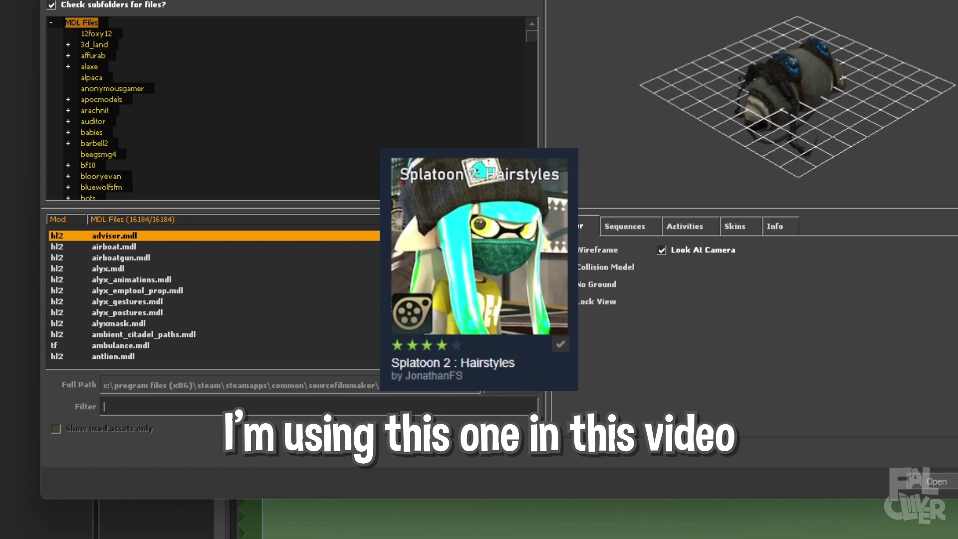
pyautogui.write('hairstyle')
pyautogui.scroll(-6, 295, 286)
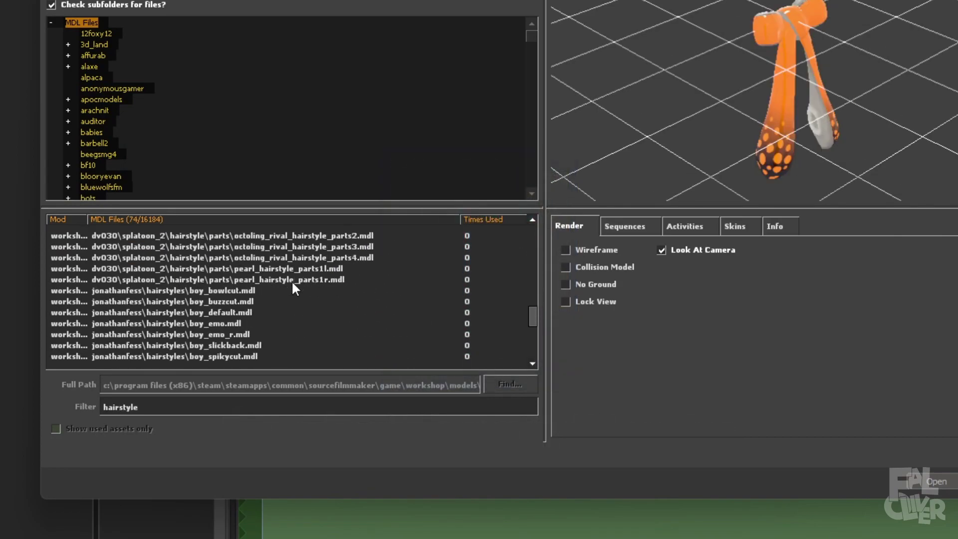
pyautogui.scroll(-1, 293, 282)
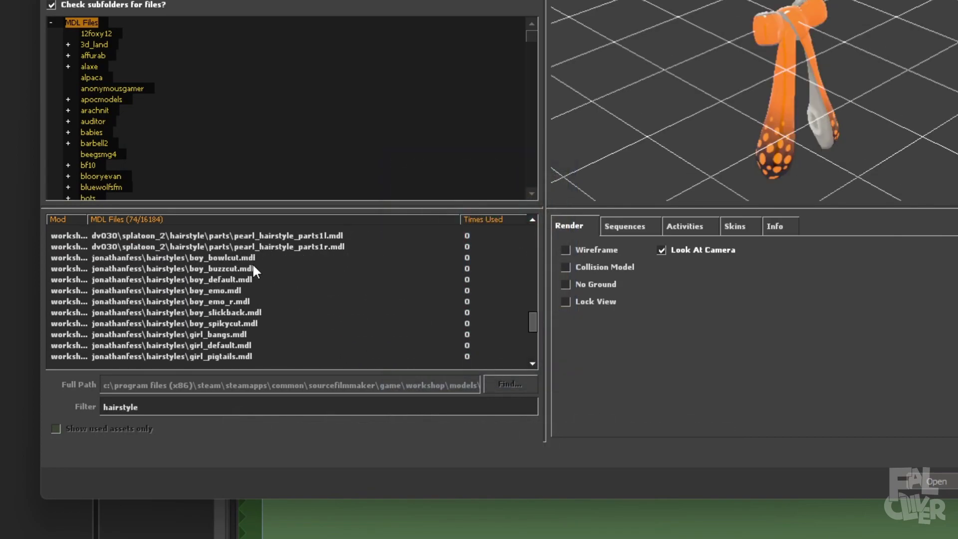
pyautogui.click(222, 301)
pyautogui.click(225, 281)
pyautogui.scroll(-1, 228, 290)
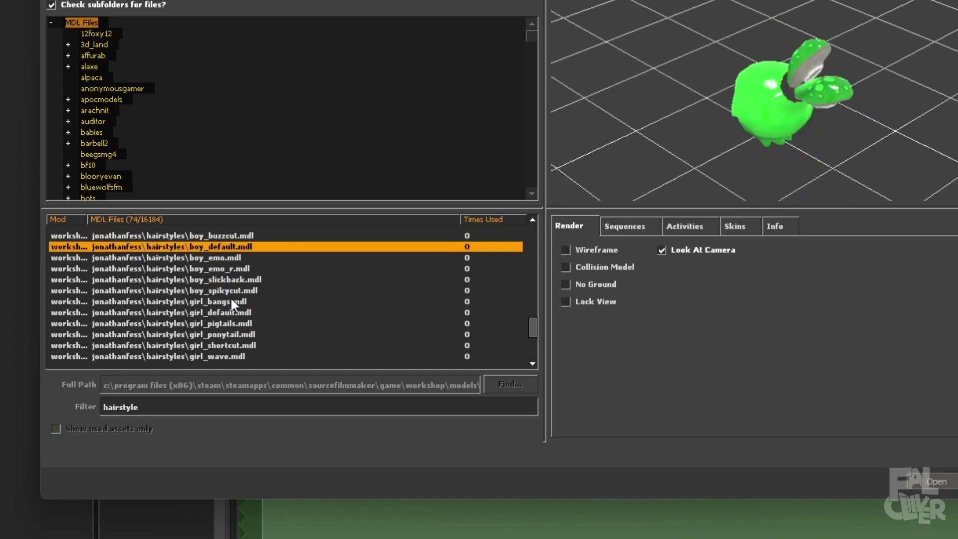
pyautogui.click(239, 311)
pyautogui.click(235, 300)
pyautogui.click(244, 312)
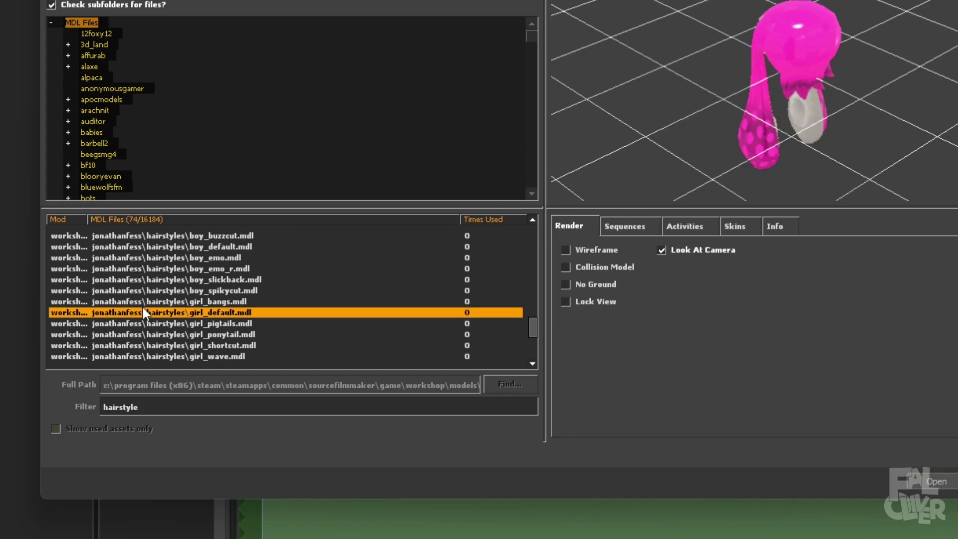
pyautogui.doubleClick(217, 313)
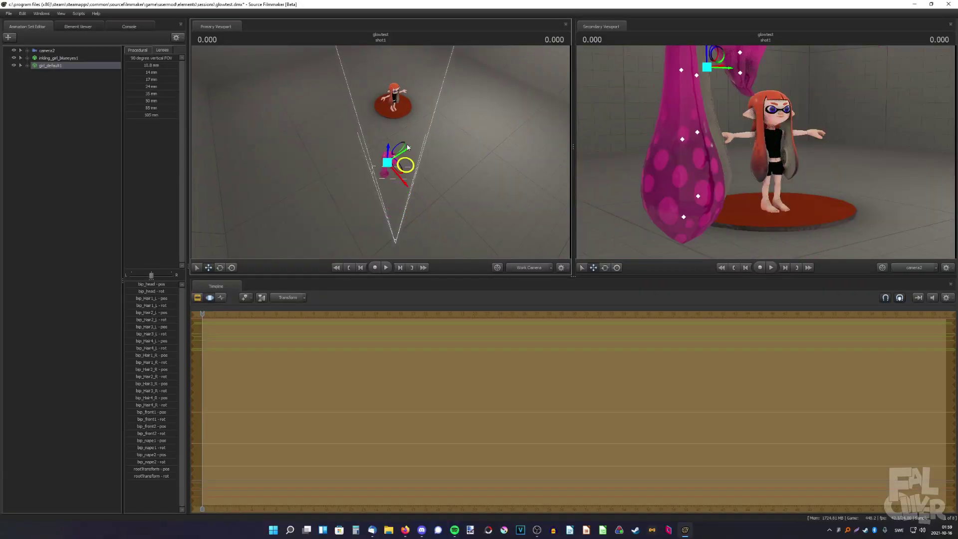
# Switch girl_default1's spot body group to default_hairstyle_spot.smd to show the white spots
pyautogui.press('f')
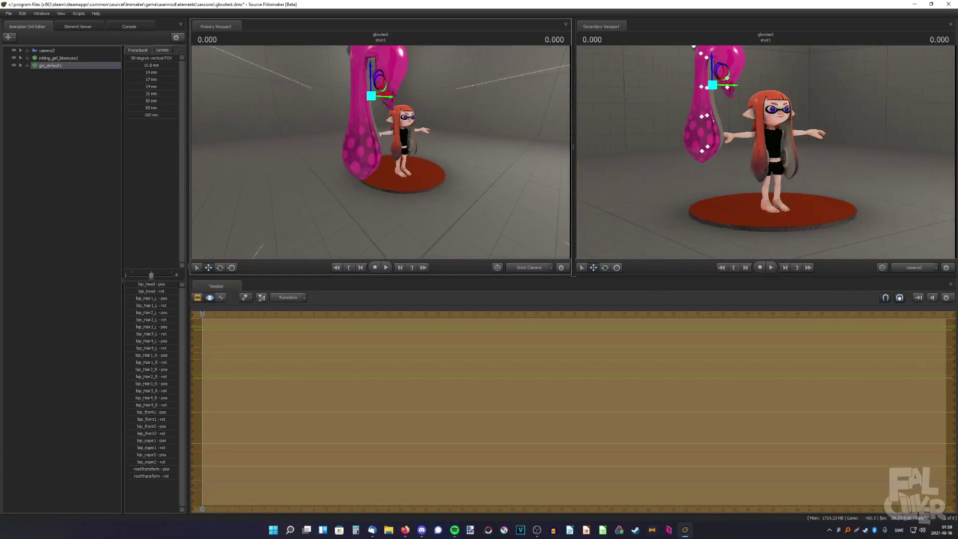
pyautogui.click(312, 145)
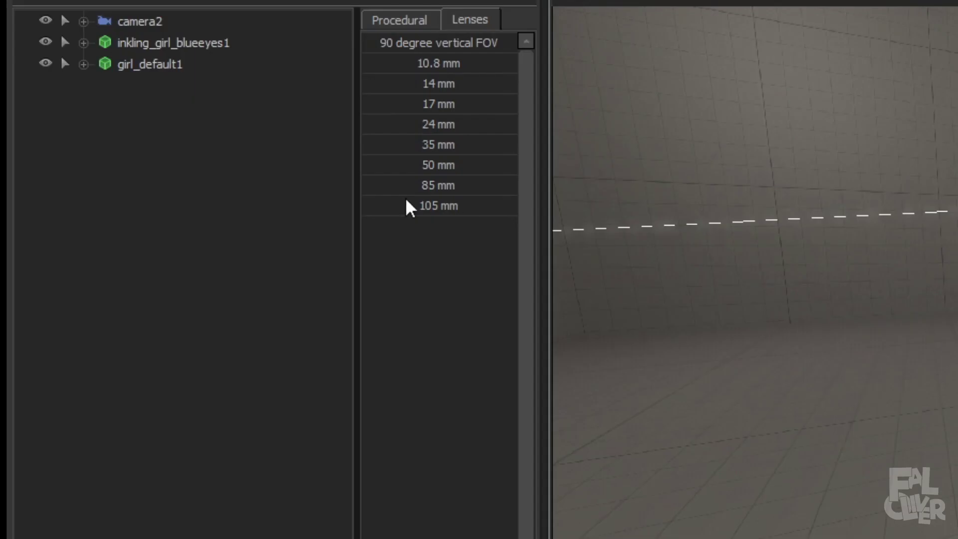
pyautogui.rightClick(177, 64)
pyautogui.moveTo(297, 324)
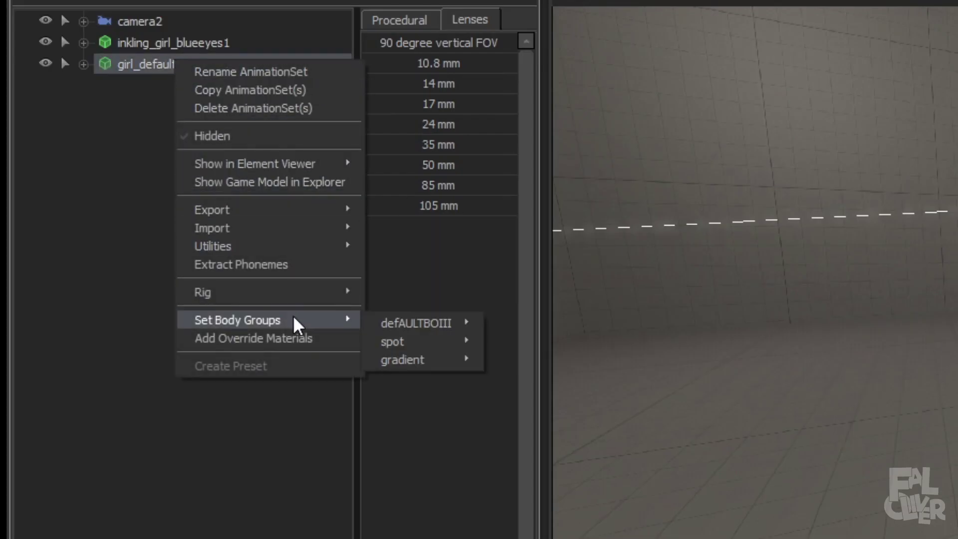
pyautogui.moveTo(410, 342)
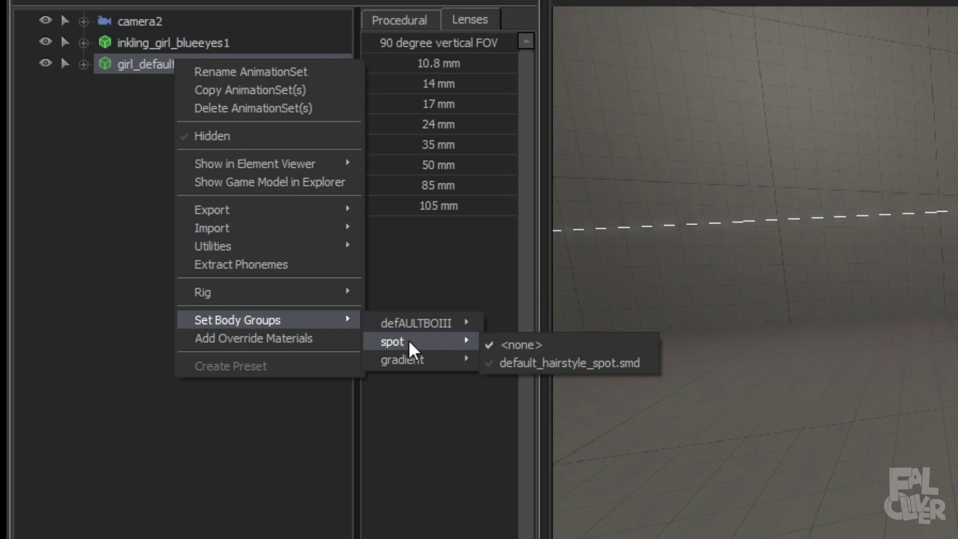
pyautogui.click(554, 370)
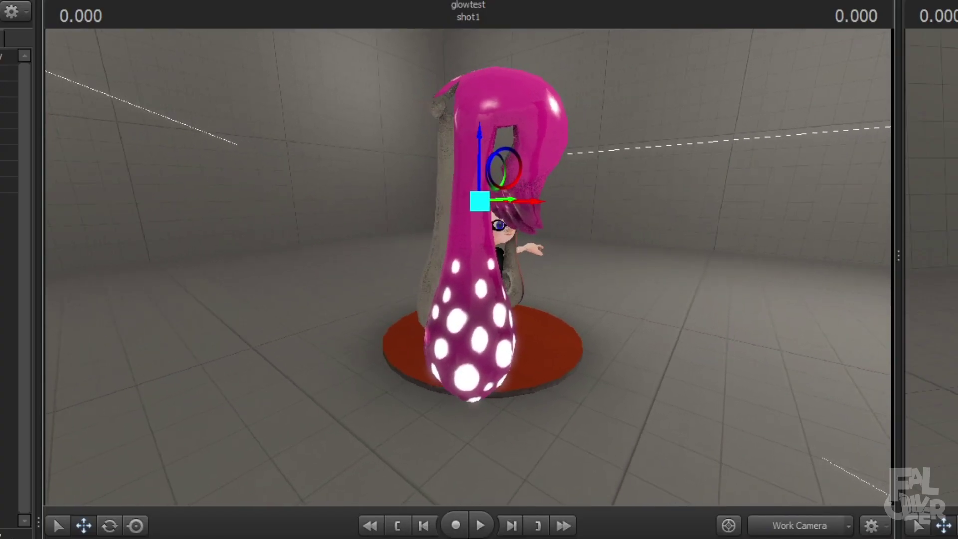
# Add override materials to girl_default1 and expand its model materials in the Element Viewer
pyautogui.rightClick(125, 154)
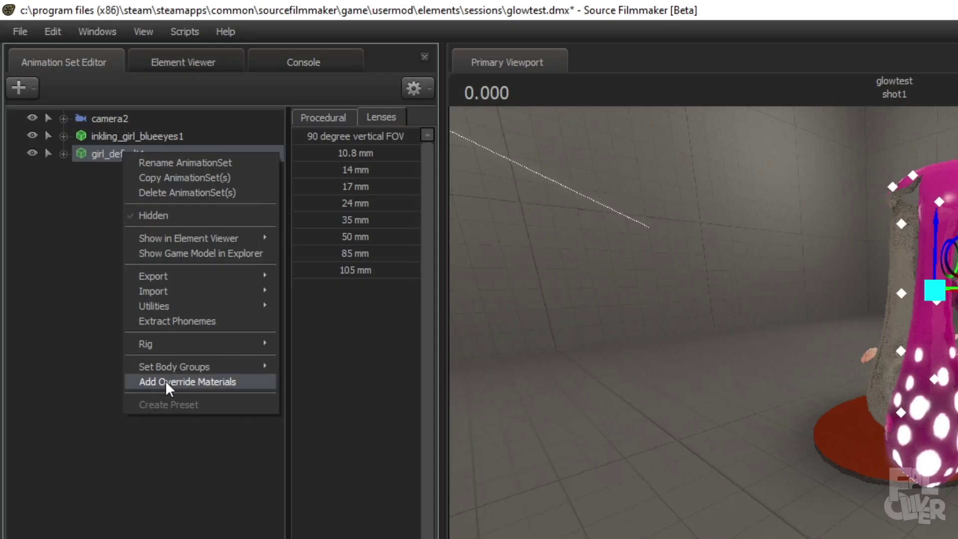
pyautogui.click(168, 385)
pyautogui.rightClick(173, 154)
pyautogui.moveTo(271, 235)
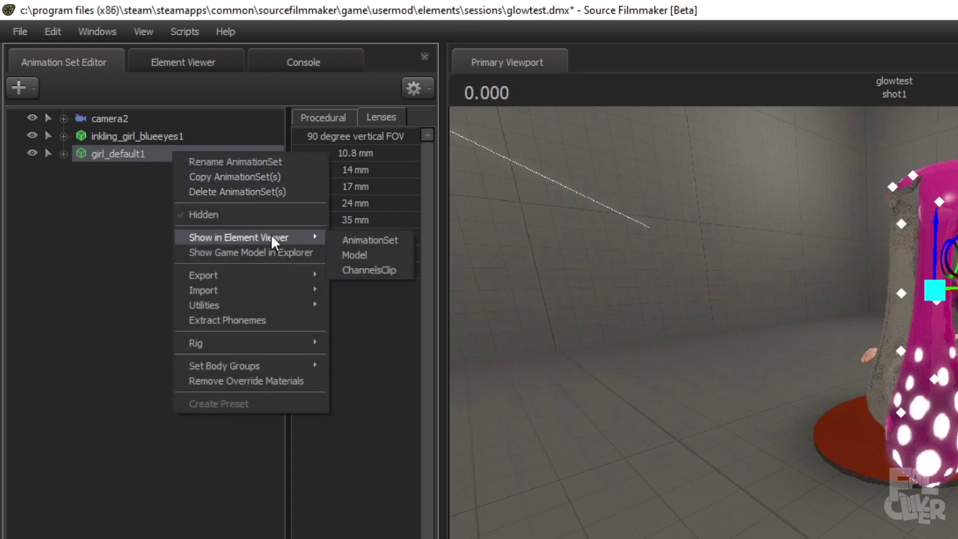
pyautogui.click(355, 254)
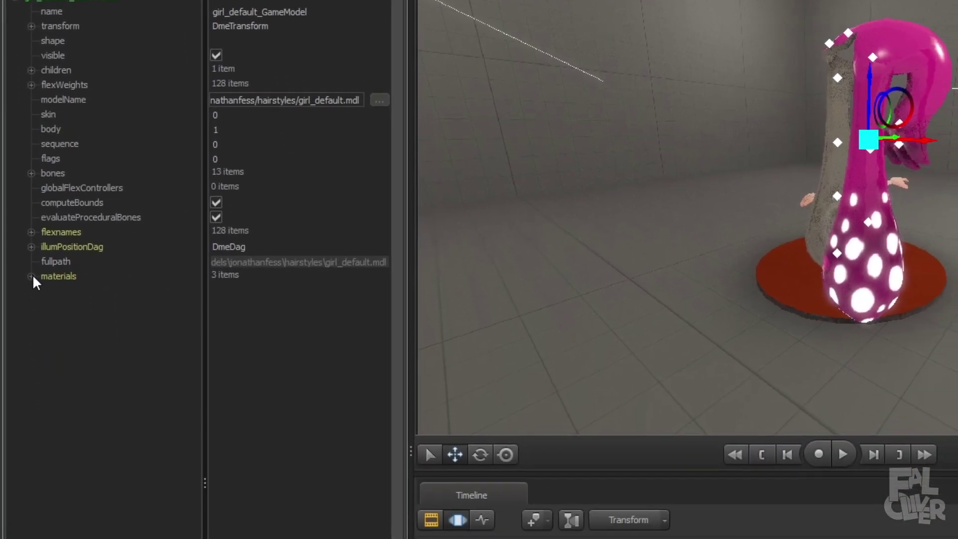
pyautogui.click(31, 276)
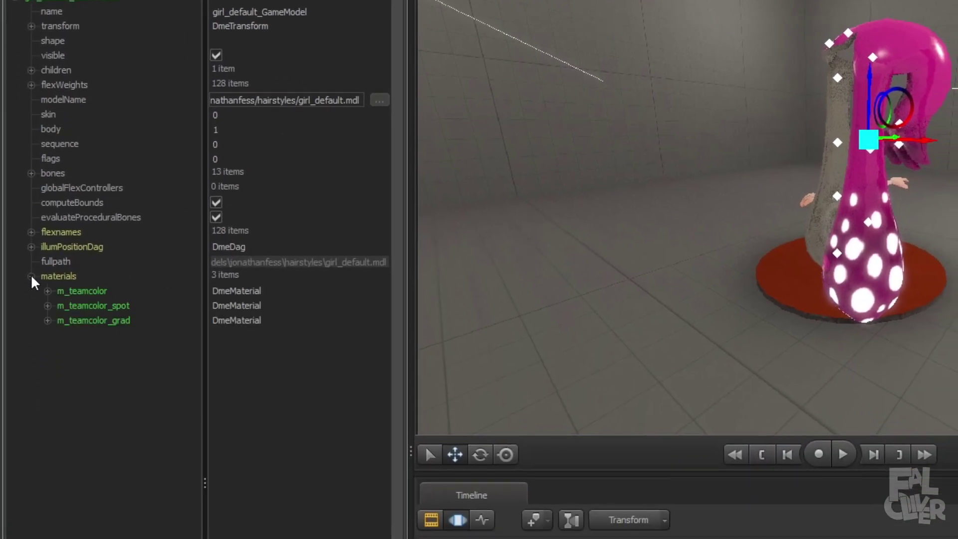
# Set the m_teamcolor_spot material's $colortint_base to purple
pyautogui.click(47, 305)
pyautogui.click(250, 349)
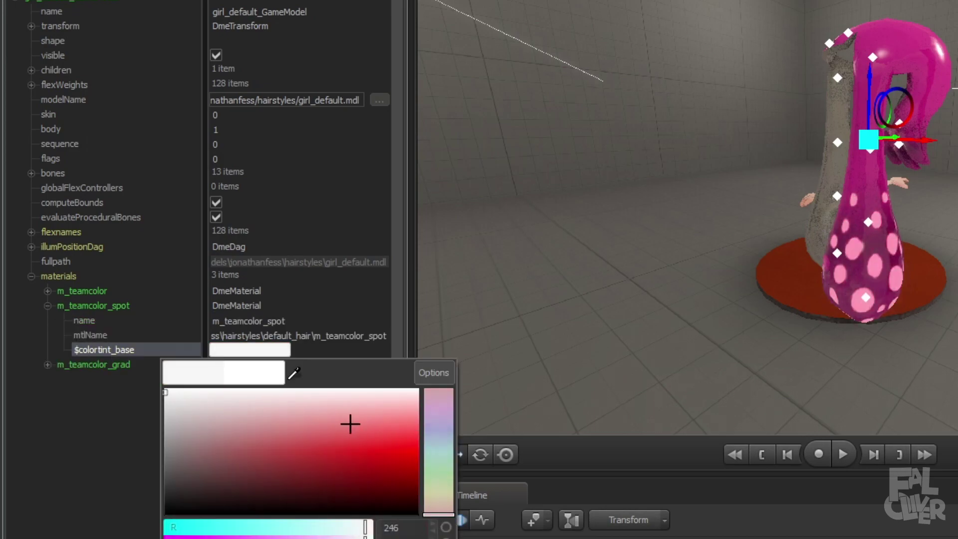
pyautogui.moveTo(345, 424); pyautogui.dragTo(406, 438)
pyautogui.click(438, 412)
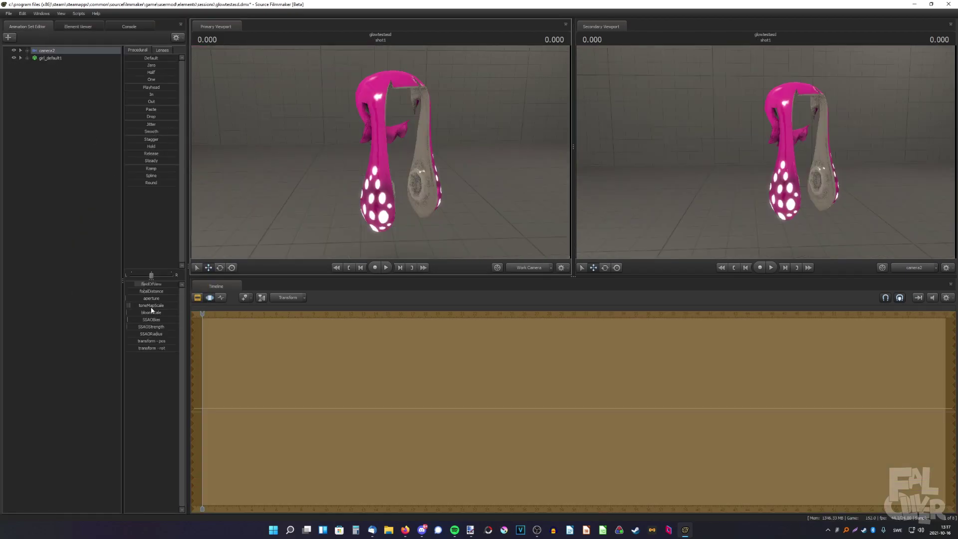
# Lower camera2's bloomScale slider so the view renders darker
pyautogui.moveTo(154, 313); pyautogui.dragTo(142, 312)
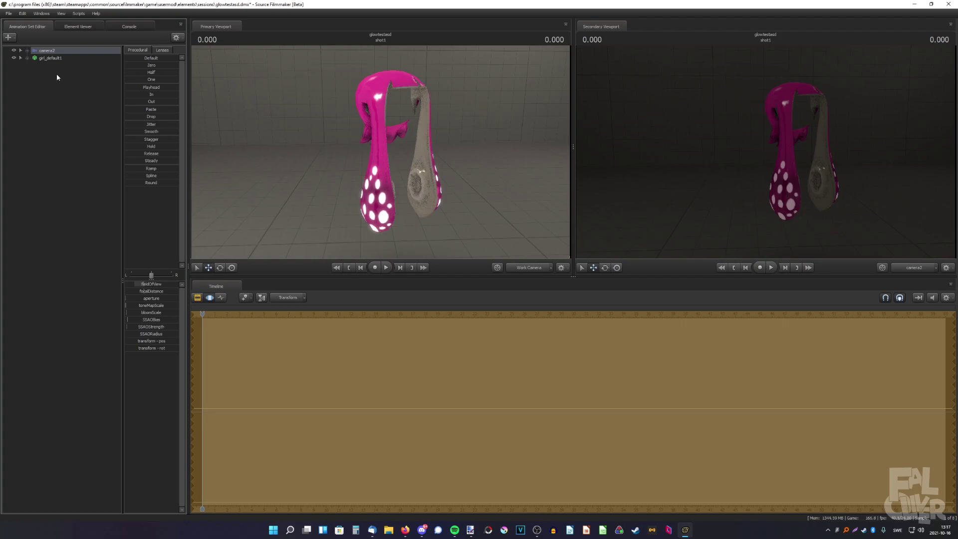
pyautogui.click(52, 59)
# Add override materials to the hair and expand m_teamcolor_spot in the Element Viewer
pyautogui.rightClick(52, 58)
pyautogui.click(81, 156)
pyautogui.rightClick(128, 137)
pyautogui.moveTo(192, 220)
pyautogui.click(305, 222)
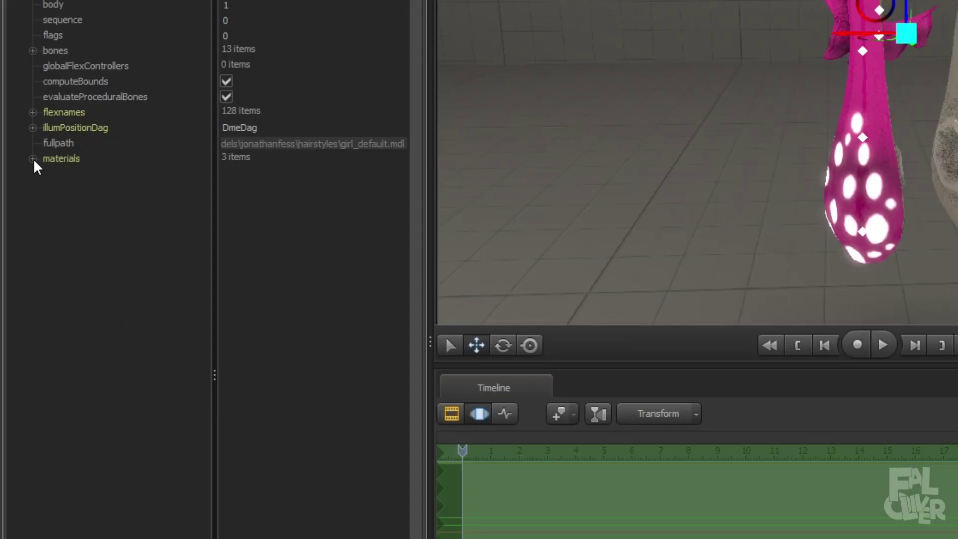
pyautogui.click(33, 445)
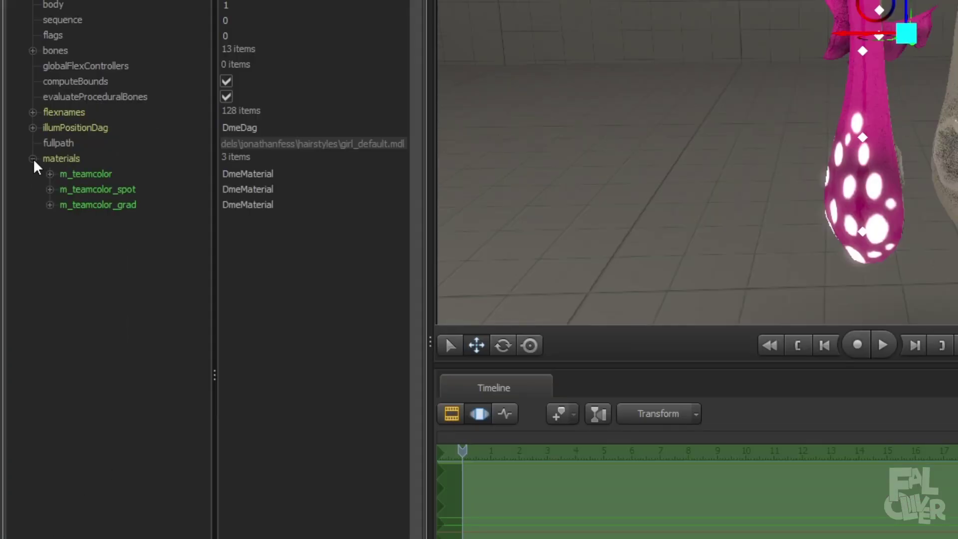
pyautogui.click(50, 190)
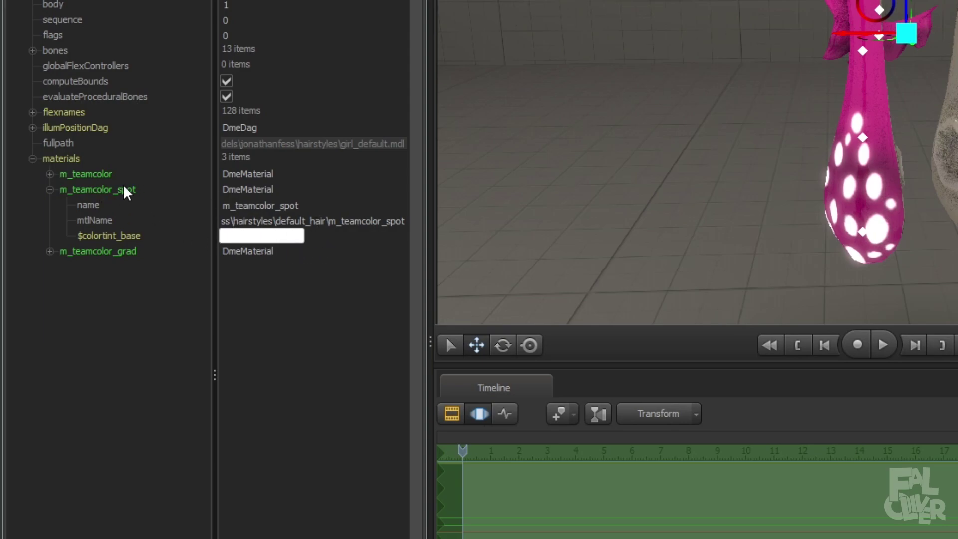
# Add a vector3 attribute named $color to the m_teamcolor_spot material
pyautogui.rightClick(110, 188)
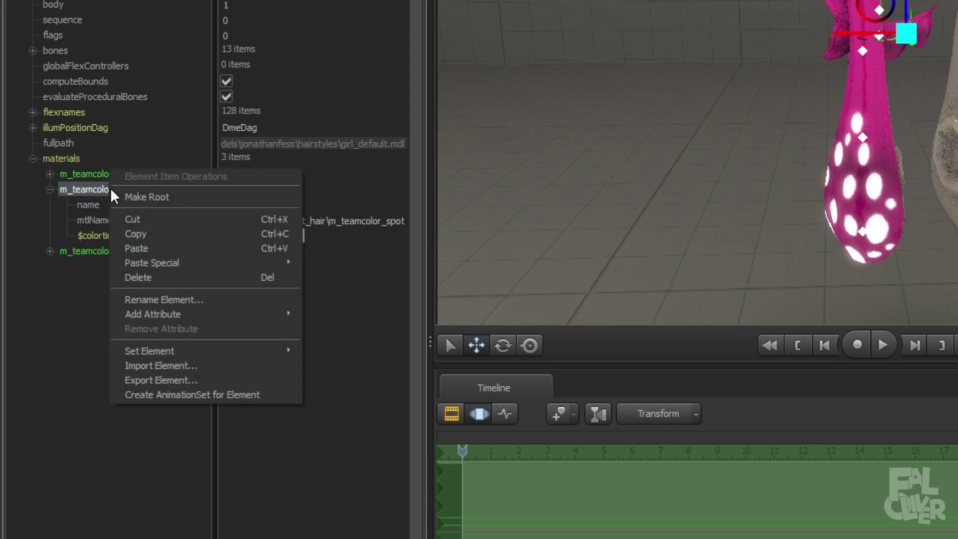
pyautogui.moveTo(223, 312)
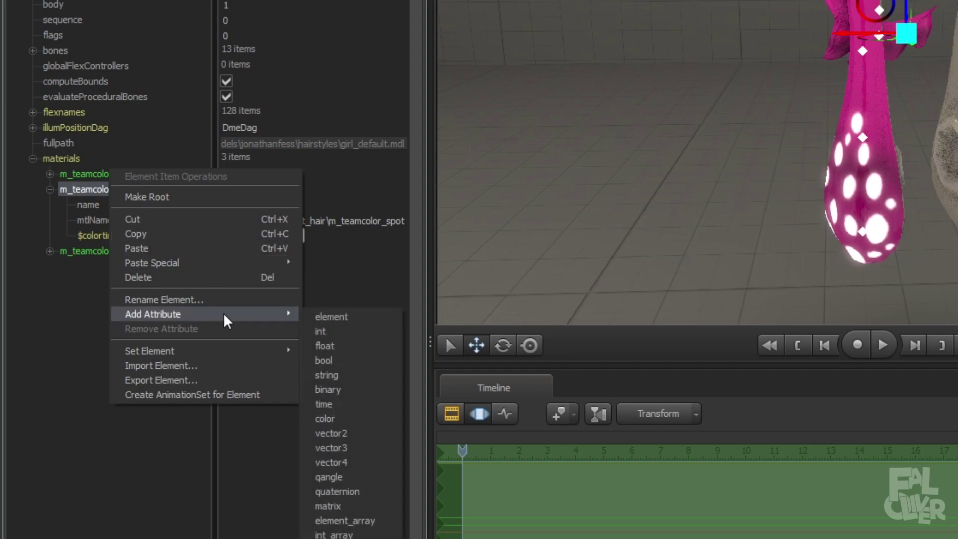
pyautogui.click(359, 447)
pyautogui.doubleClick(184, 254)
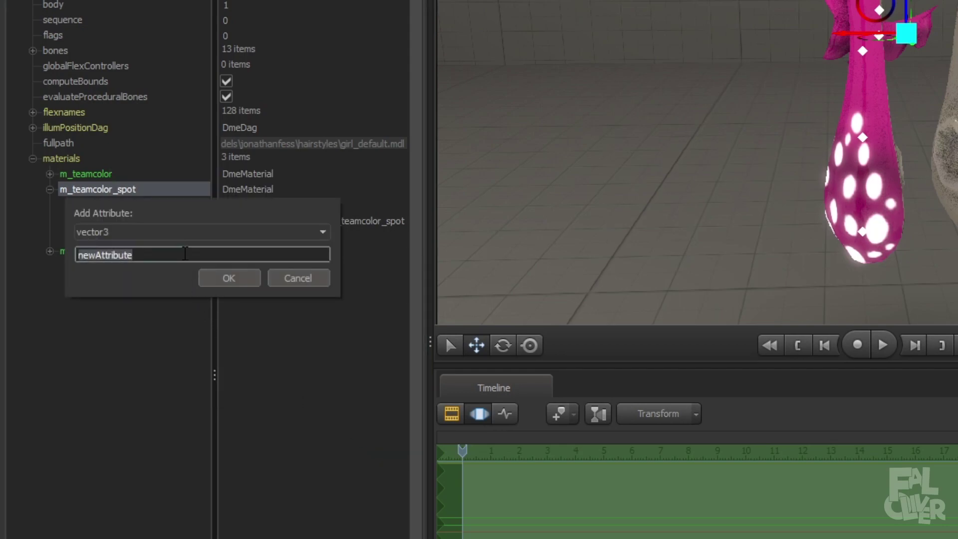
pyautogui.write('$color')
pyautogui.press('Return')
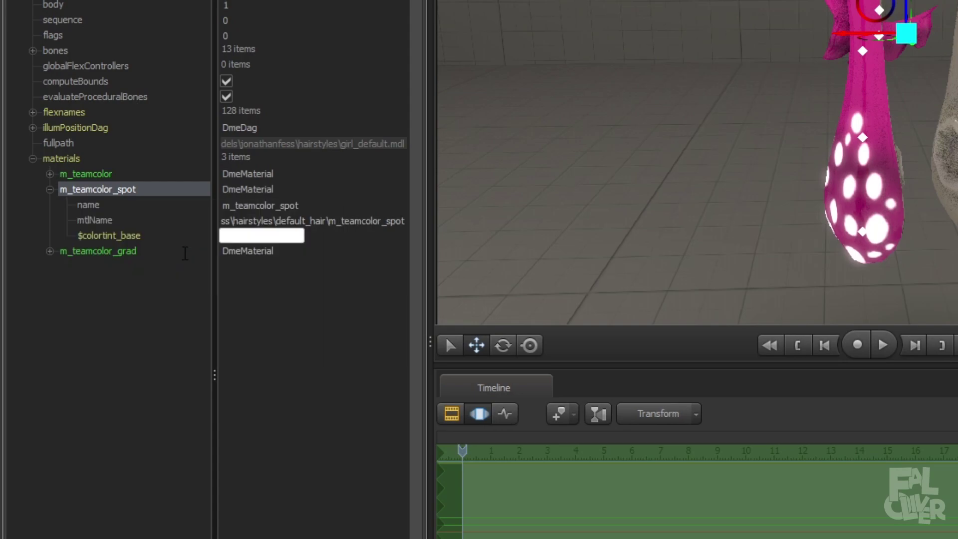
# Enter $color values 1 1 1, then 5 5 5, then '10 1' to make the spots glow
pyautogui.click(237, 248)
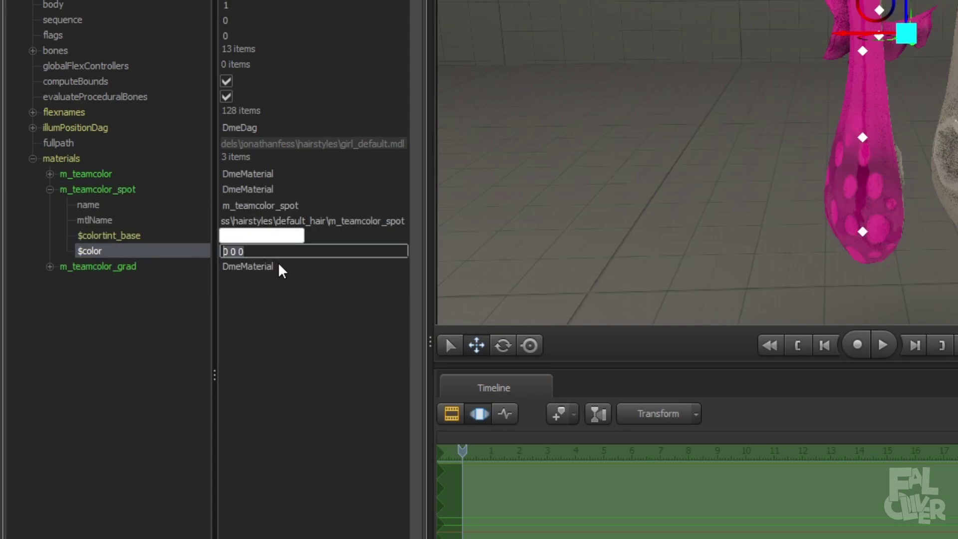
pyautogui.write('1 1 1')
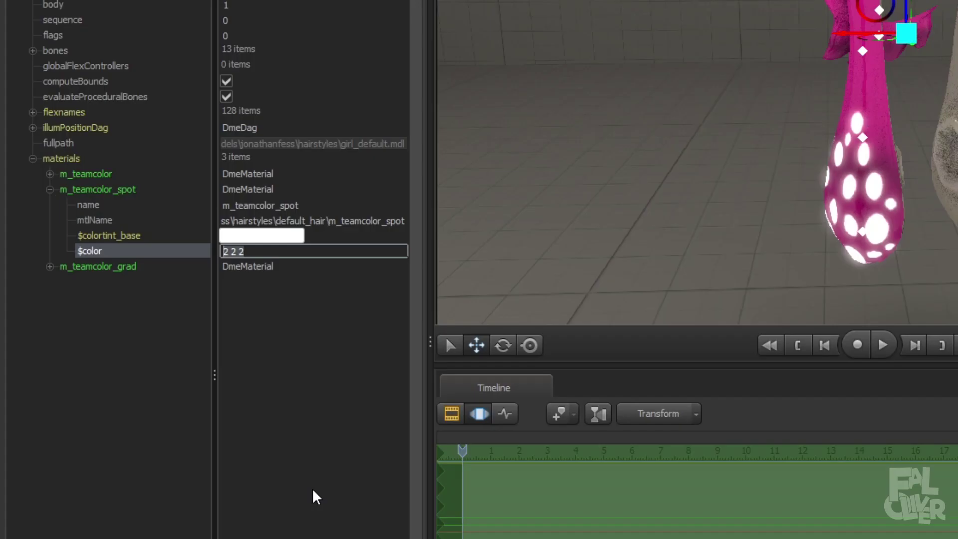
pyautogui.write('5 5 5')
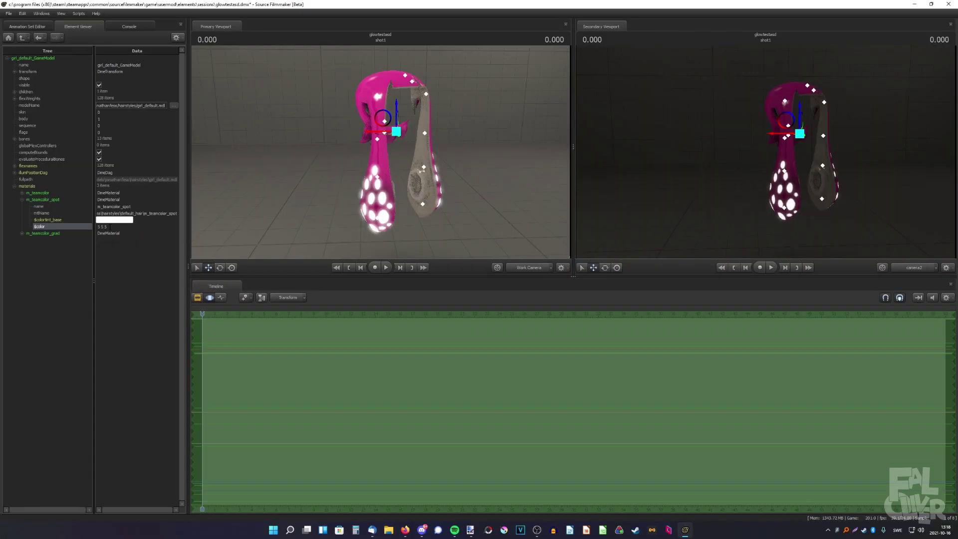
pyautogui.click(111, 227)
pyautogui.write('10 10 10')
pyautogui.press('Return')
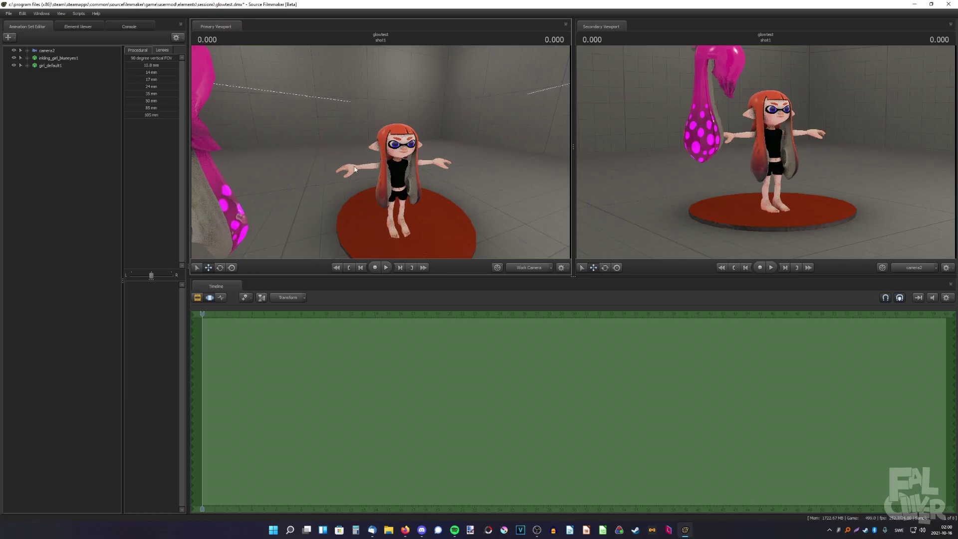
# Delete the inkling girl and load inkling_girl_alt_blueeyes.mdl using the 'inklinggirl' filter
pyautogui.moveTo(397, 170); pyautogui.dragTo(103, 94)
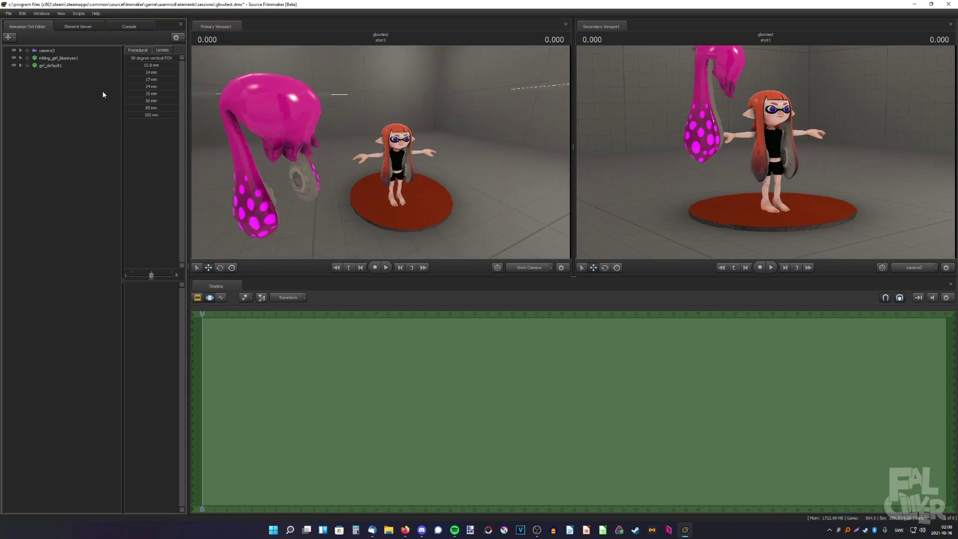
pyautogui.rightClick(52, 59)
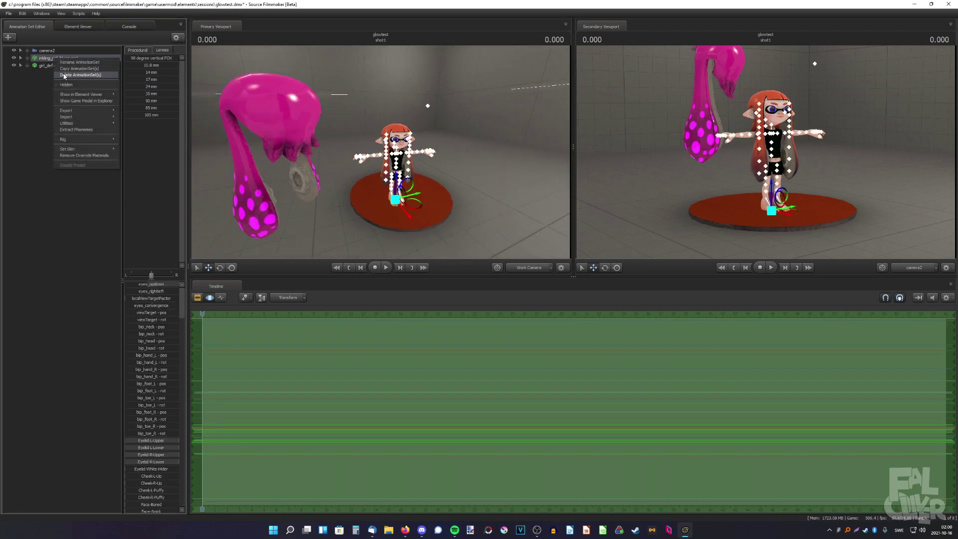
pyautogui.click(70, 99)
pyautogui.write('inkling')
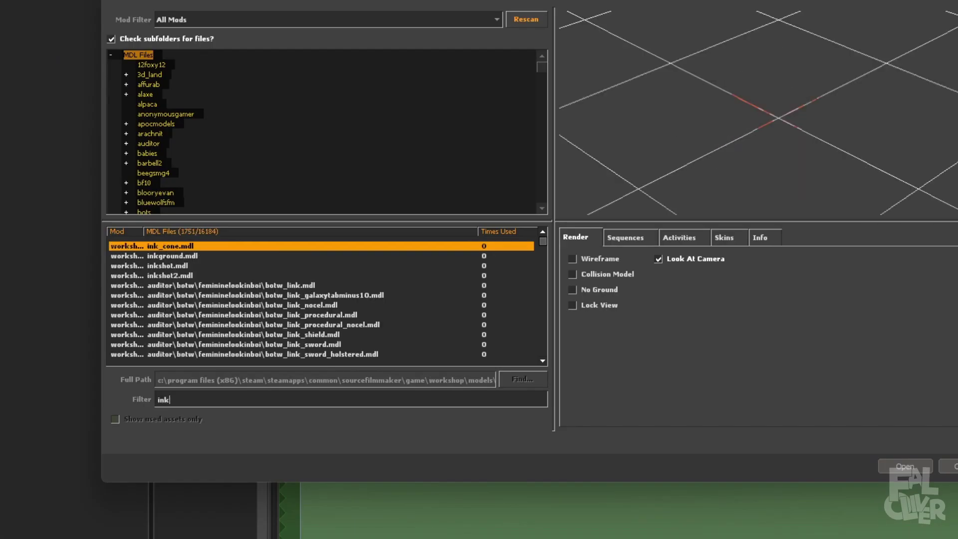
pyautogui.write('girl')
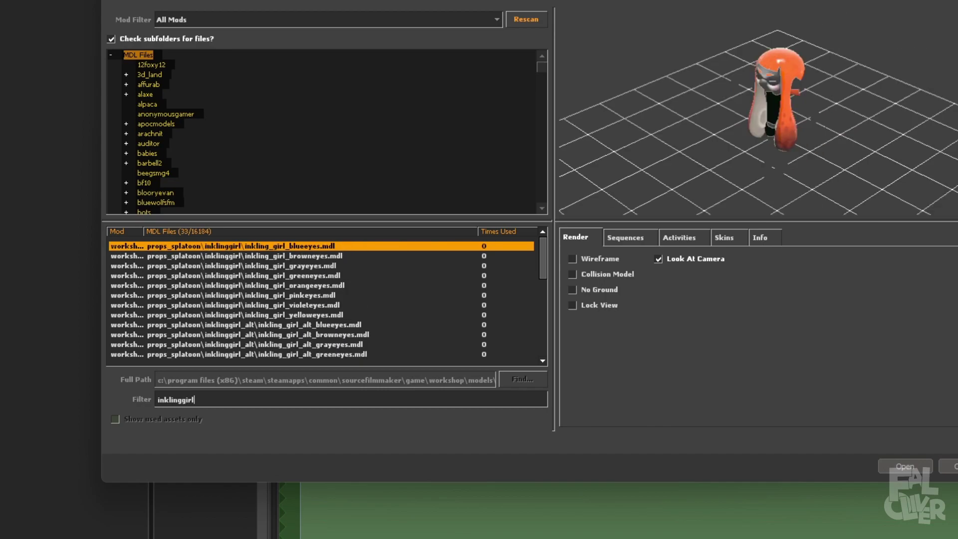
pyautogui.click(306, 295)
pyautogui.doubleClick(487, 286)
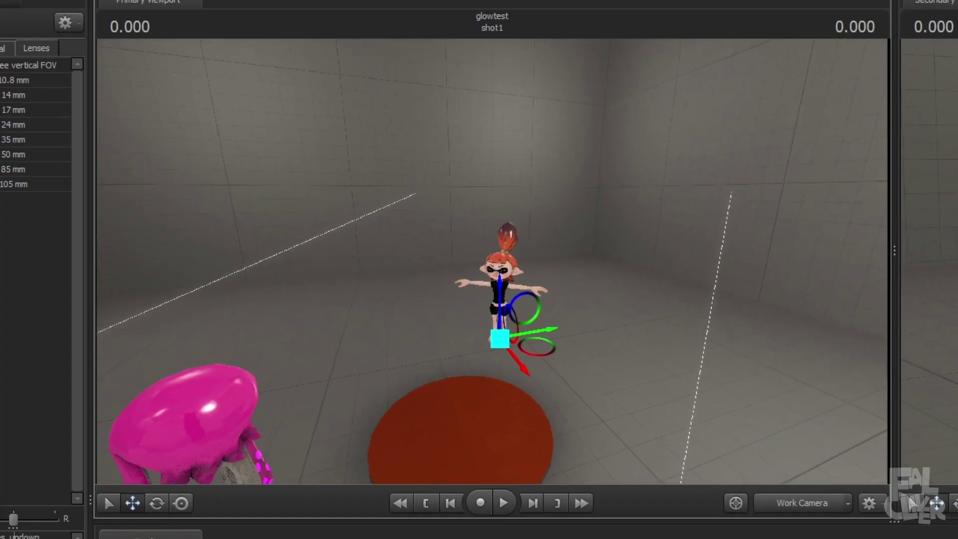
pyautogui.moveTo(525, 243); pyautogui.dragTo(283, 154)
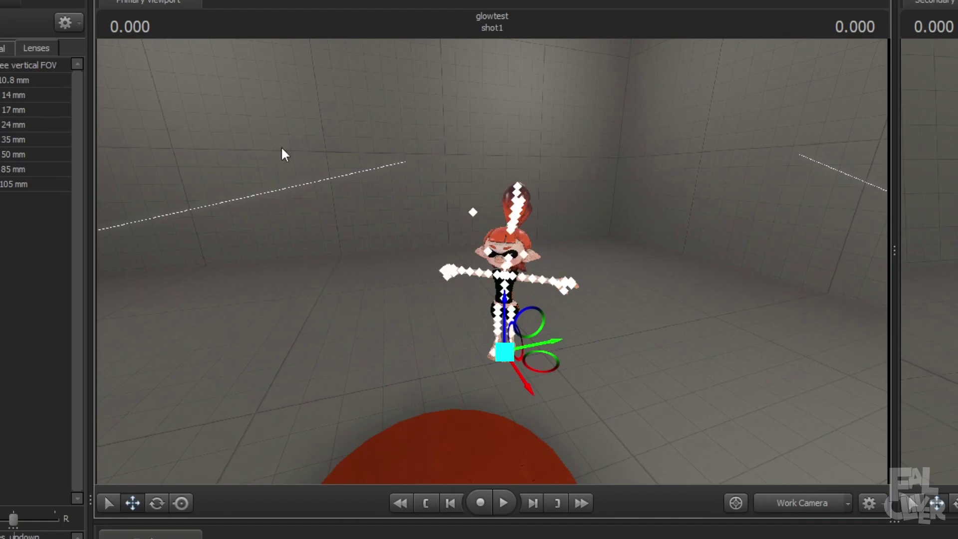
# Add a float $alpha attribute to the girl's inkling_girl_teamcolor_alt material
pyautogui.rightClick(158, 170)
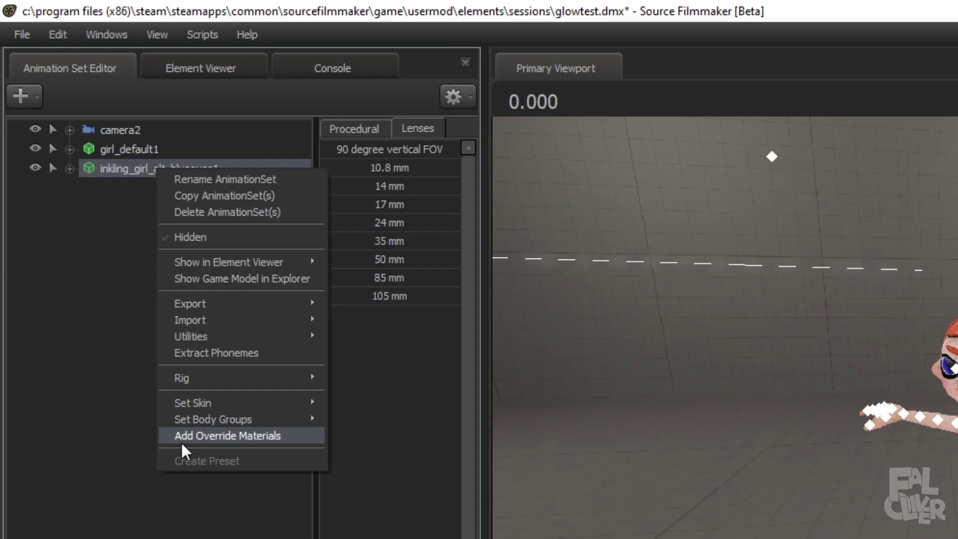
pyautogui.moveTo(277, 264)
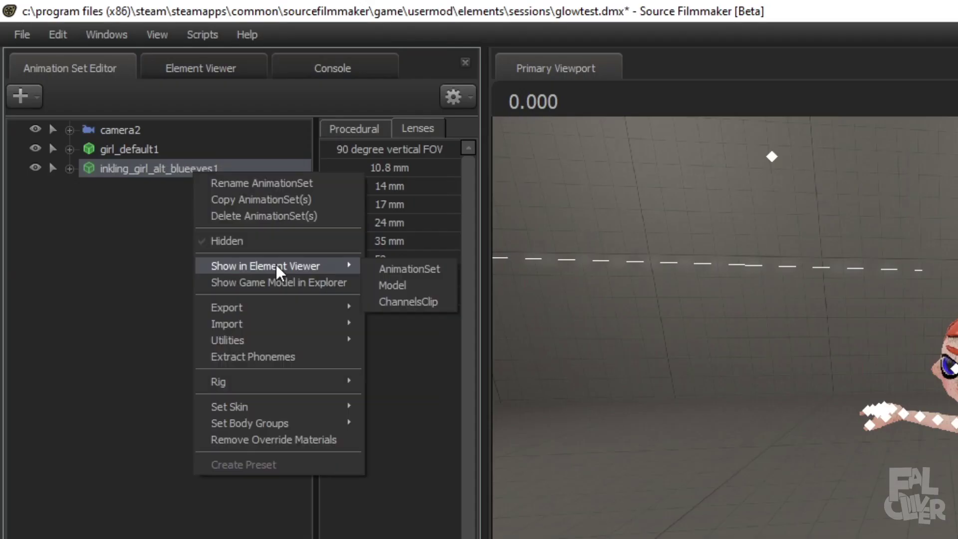
pyautogui.click(421, 283)
pyautogui.click(37, 531)
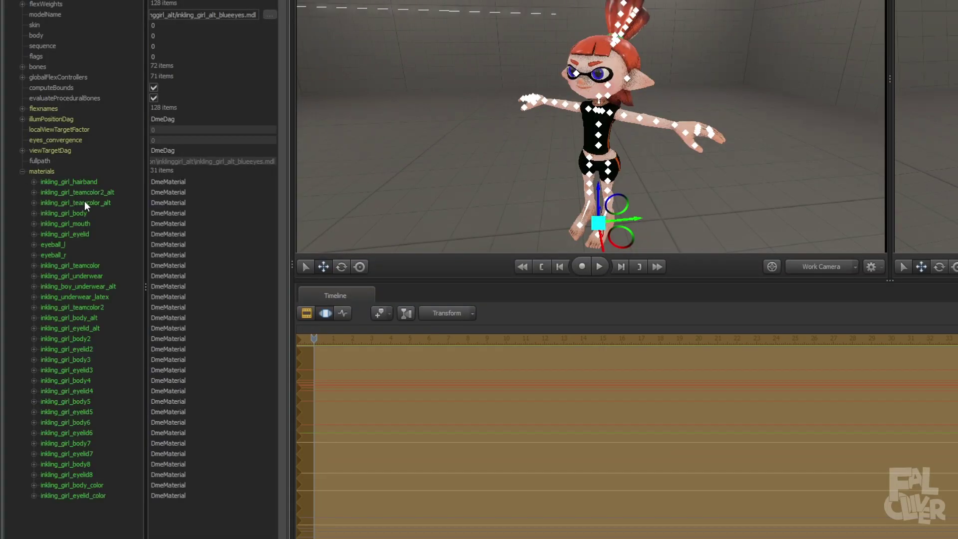
pyautogui.doubleClick(62, 202)
pyautogui.rightClick(62, 203)
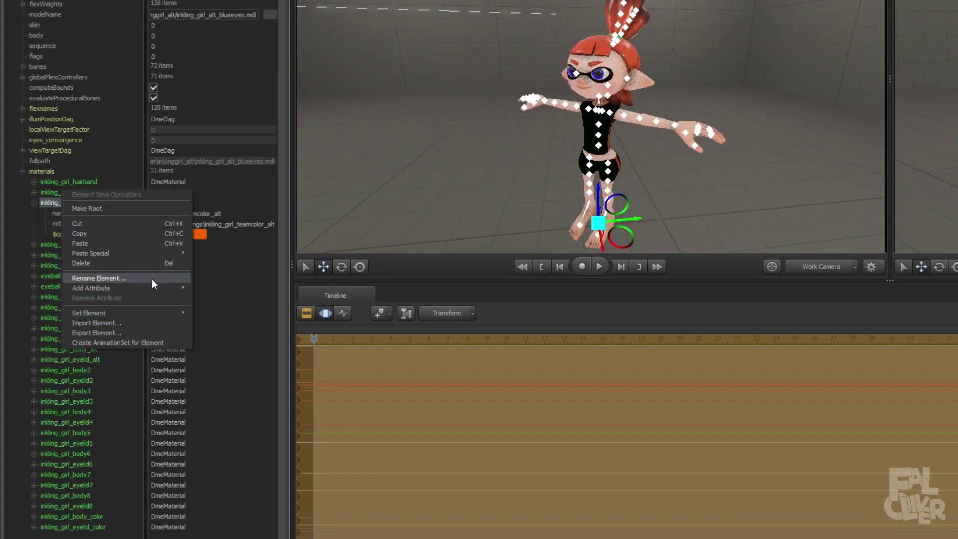
pyautogui.moveTo(151, 283)
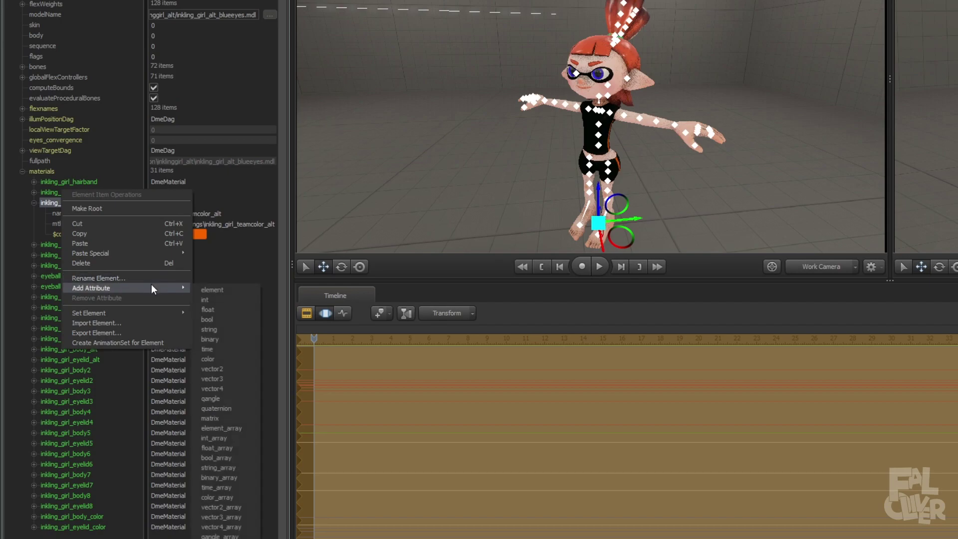
pyautogui.click(220, 309)
pyautogui.doubleClick(115, 246)
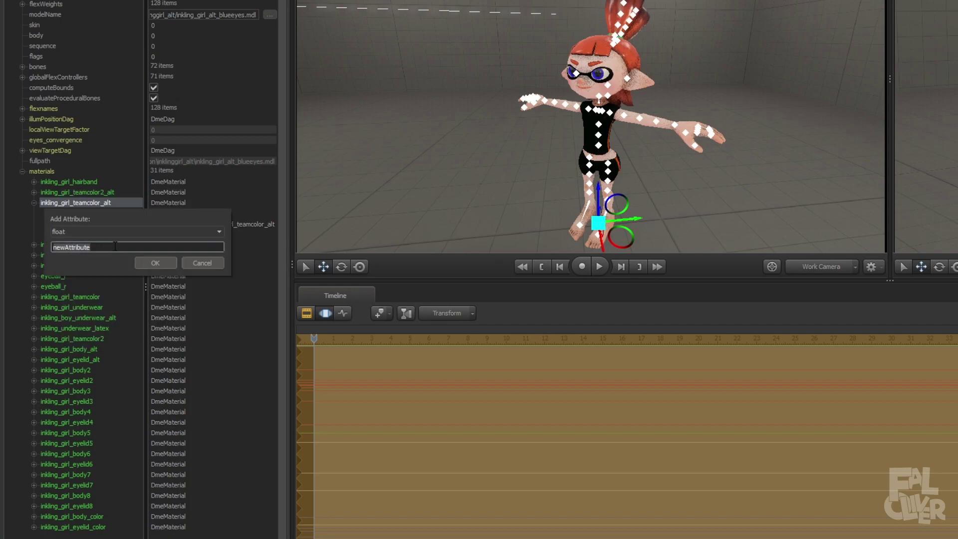
pyautogui.write('$alpha')
pyautogui.press('Return')
# Add $alpha float attributes to the teamcolor2_alt and hairband materials
pyautogui.click(34, 192)
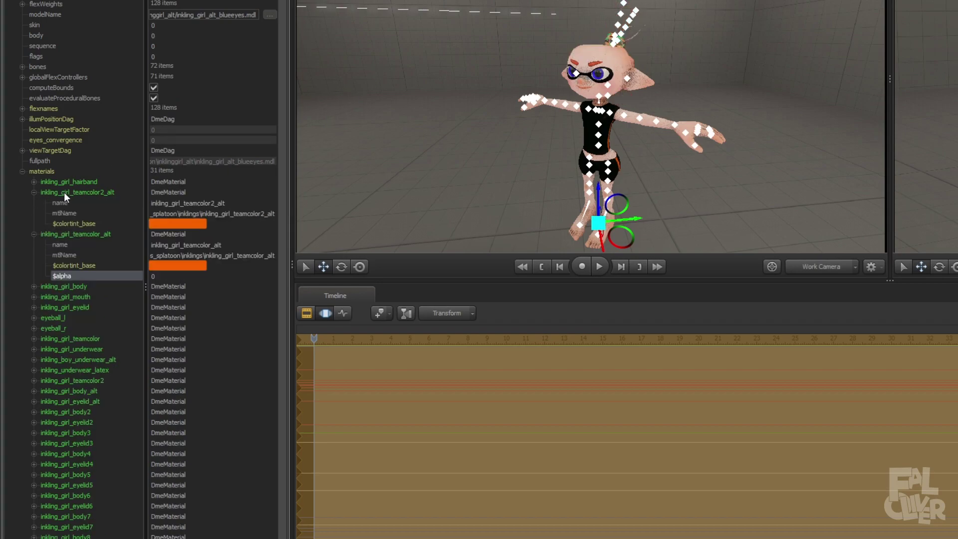
pyautogui.rightClick(63, 192)
pyautogui.moveTo(153, 276)
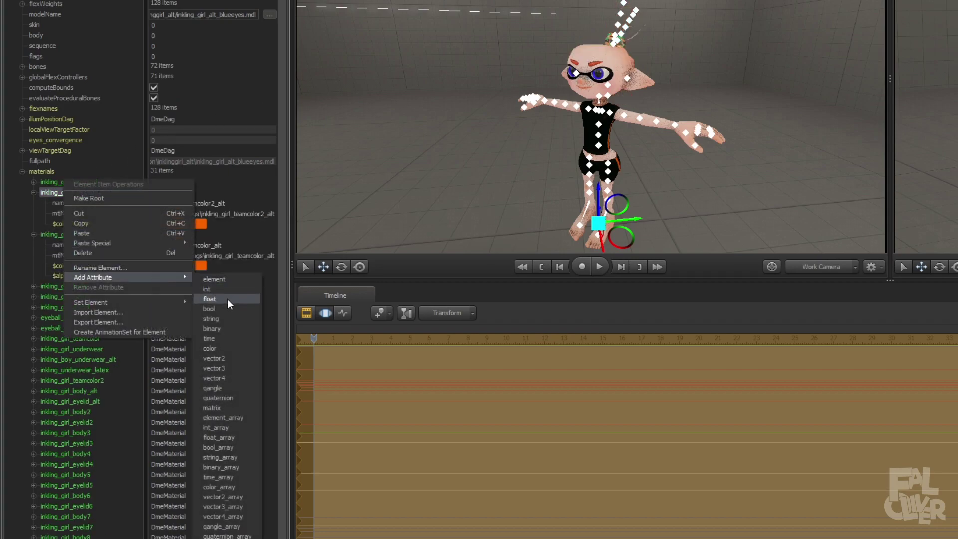
pyautogui.click(226, 299)
pyautogui.write('$alpha')
pyautogui.press('Return')
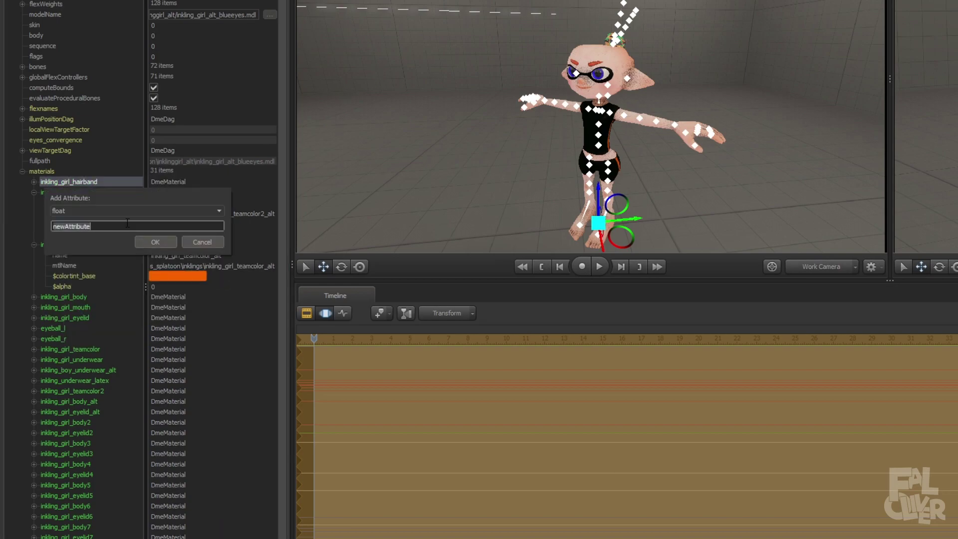
pyautogui.write('$alpha')
pyautogui.press('Return')
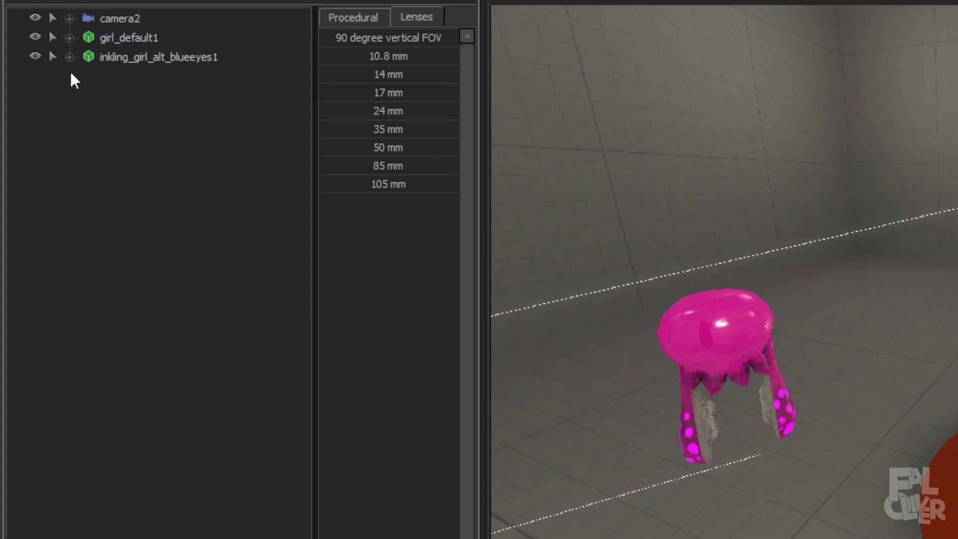
# Expand both models' Body groups and apply Procedural Zero to lock the hair onto her head
pyautogui.click(27, 65)
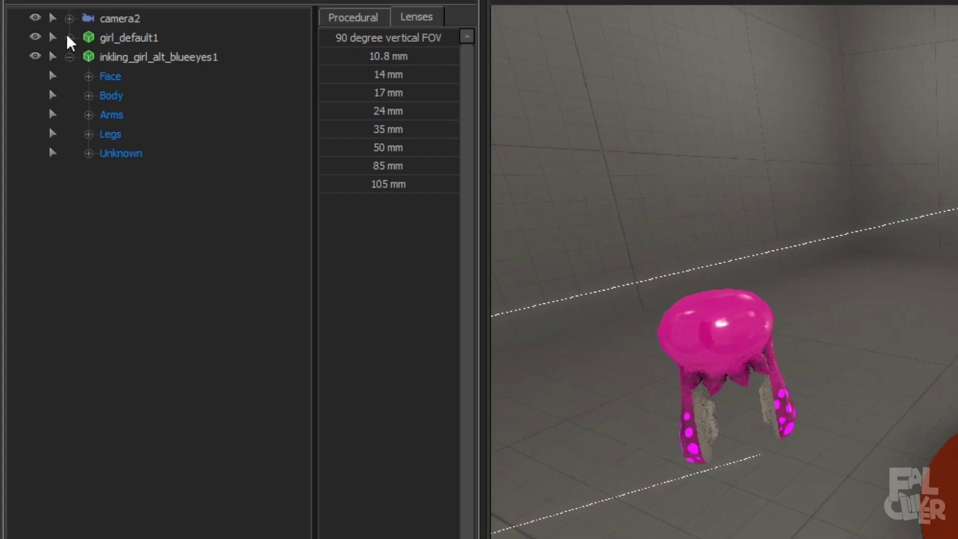
pyautogui.click(27, 58)
pyautogui.click(88, 134)
pyautogui.click(88, 57)
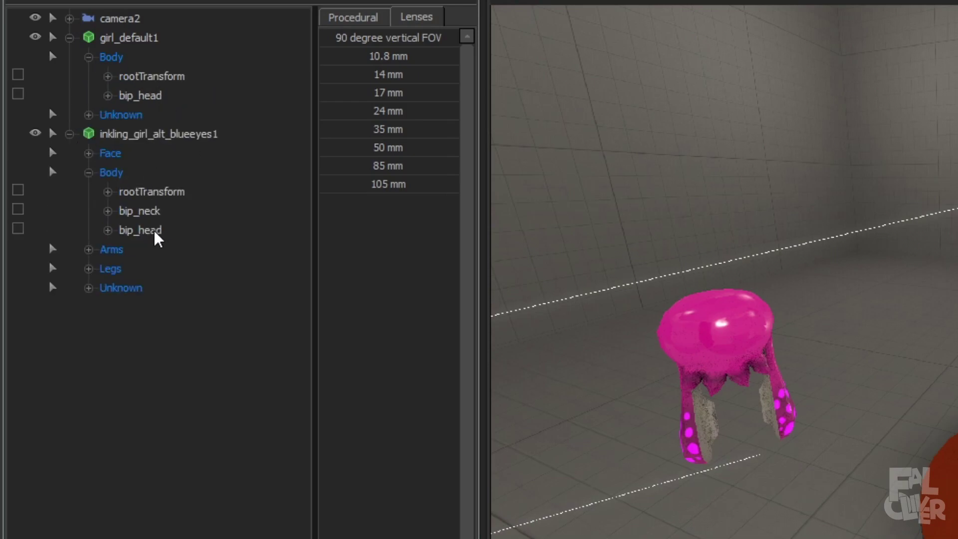
pyautogui.moveTo(154, 231); pyautogui.dragTo(149, 97)
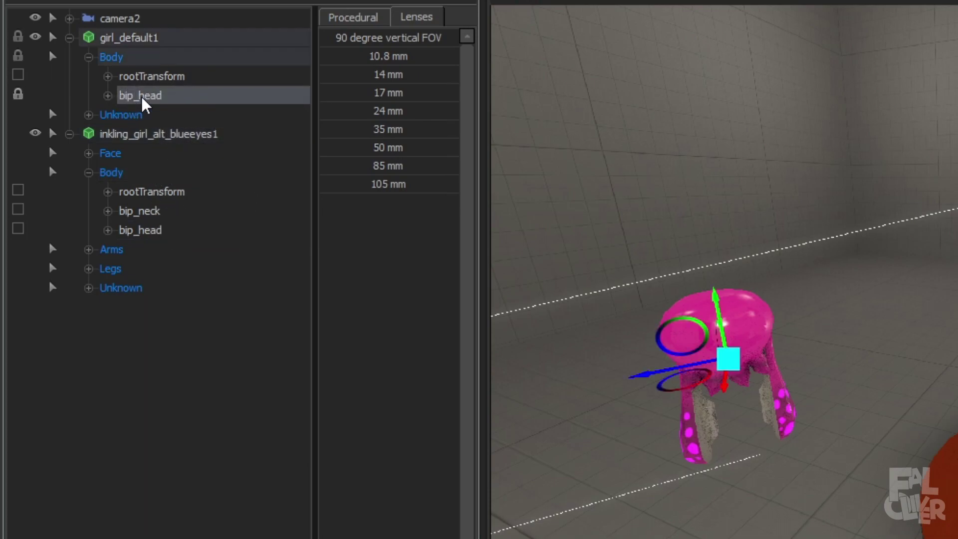
pyautogui.click(375, 18)
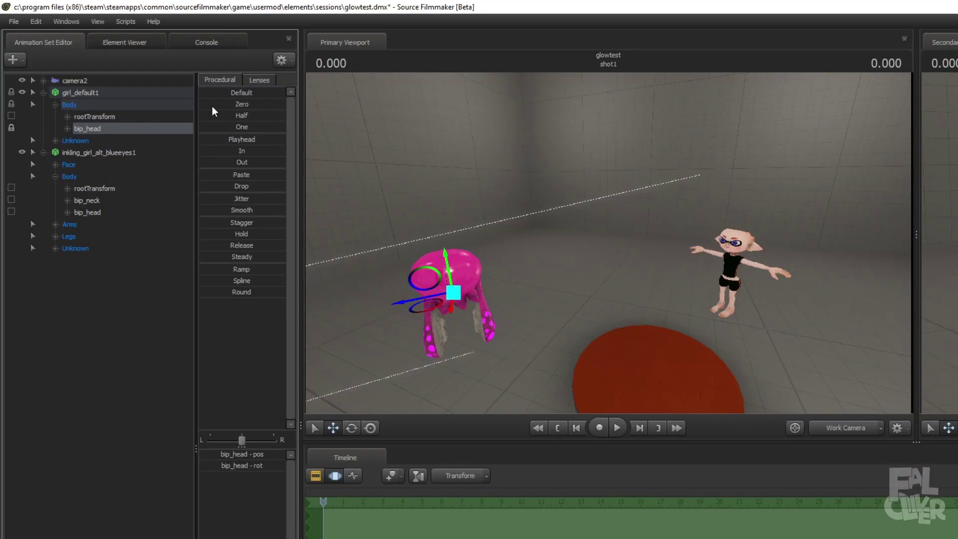
pyautogui.click(352, 56)
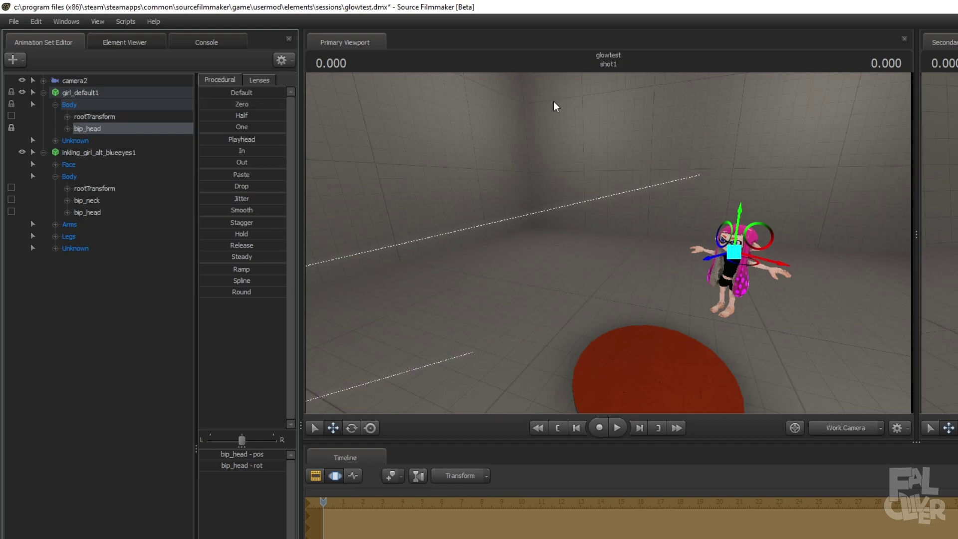
pyautogui.moveTo(554, 103); pyautogui.dragTo(554, 130)
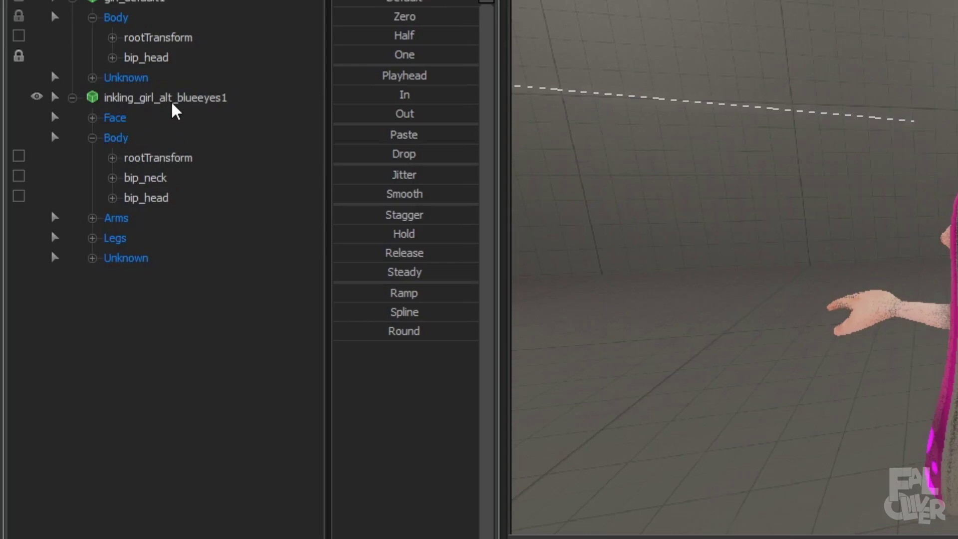
# Open the inkling animation set in the Element Viewer and select inkling_girl_teamcolor's $colortint_base swatch
pyautogui.click(176, 100)
pyautogui.rightClick(175, 100)
pyautogui.moveTo(215, 200)
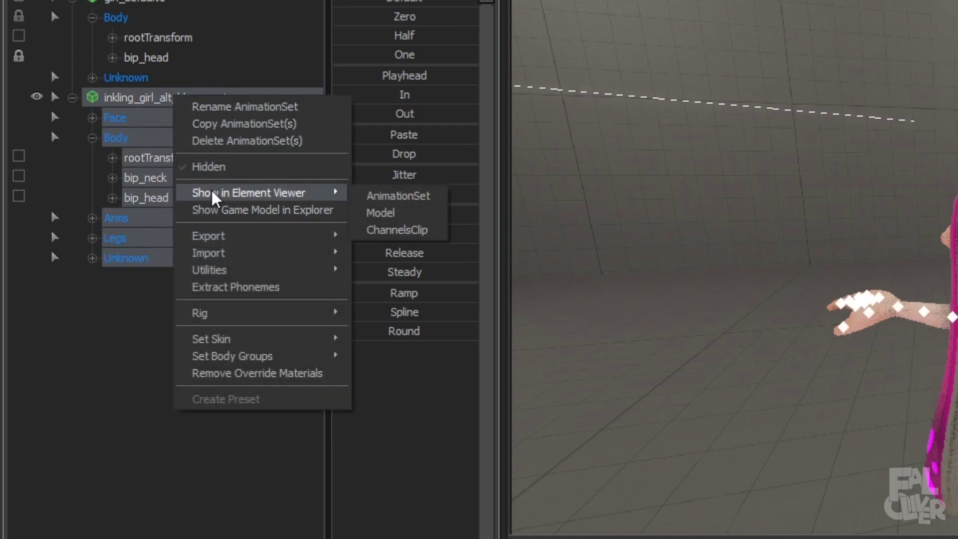
pyautogui.click(397, 196)
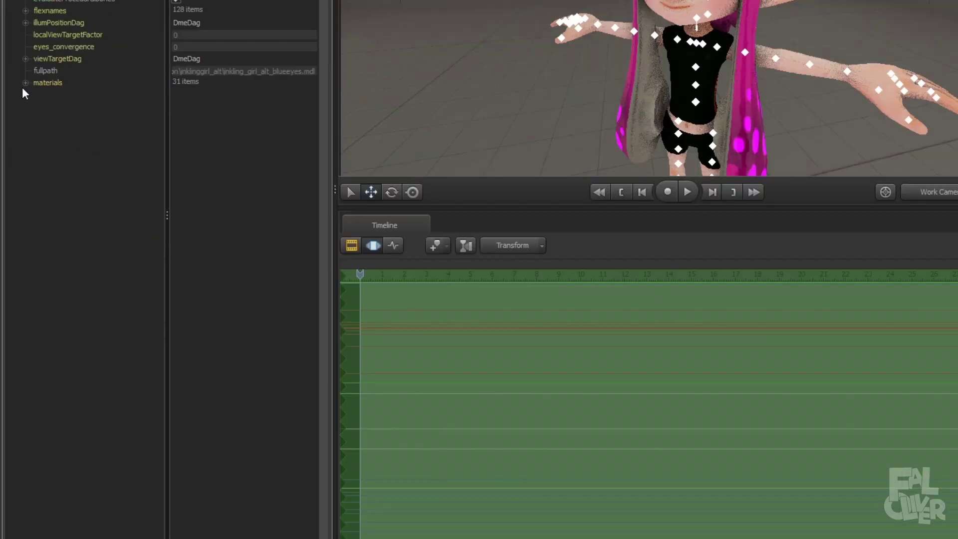
pyautogui.click(25, 83)
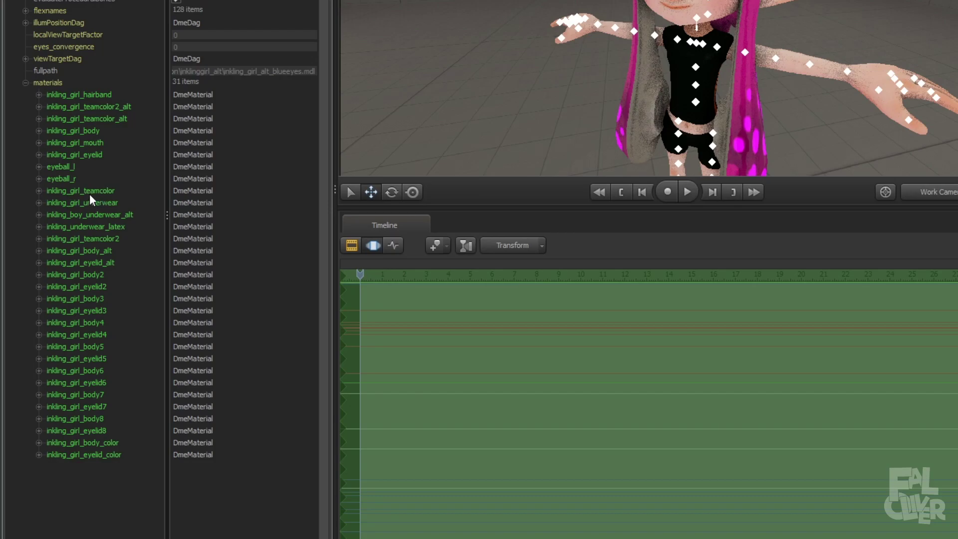
pyautogui.click(38, 191)
pyautogui.click(190, 230)
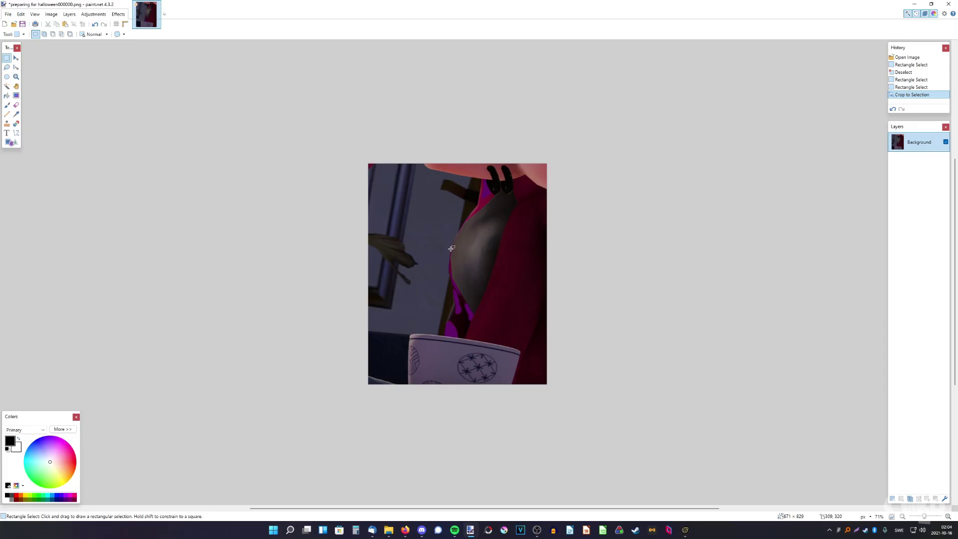
# Set up a magenta Paintbrush with width 4 and 0% hardness
pyautogui.keyDown('ctrl'); pyautogui.scroll(2, 420, 314); pyautogui.keyUp('ctrl')
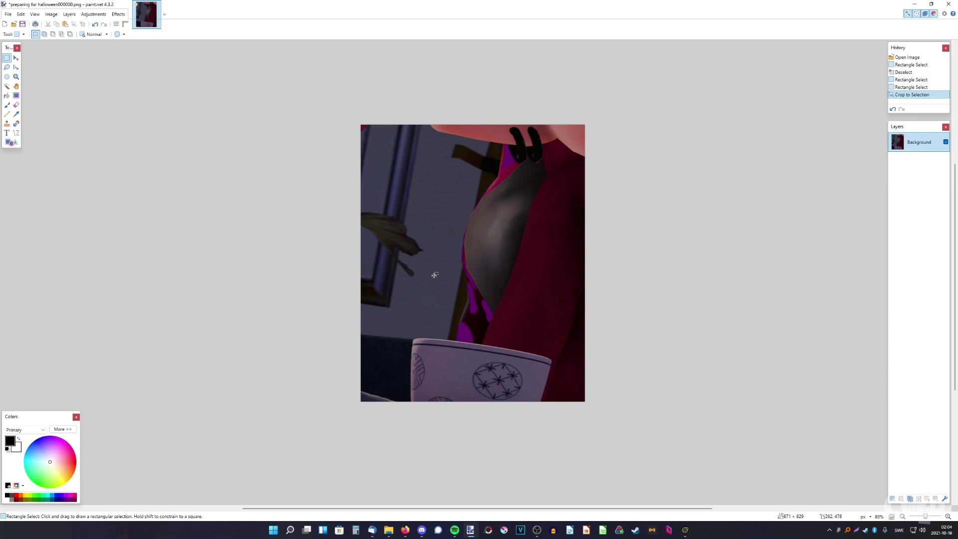
pyautogui.keyDown('ctrl'); pyautogui.scroll(1, 465, 210); pyautogui.keyUp('ctrl')
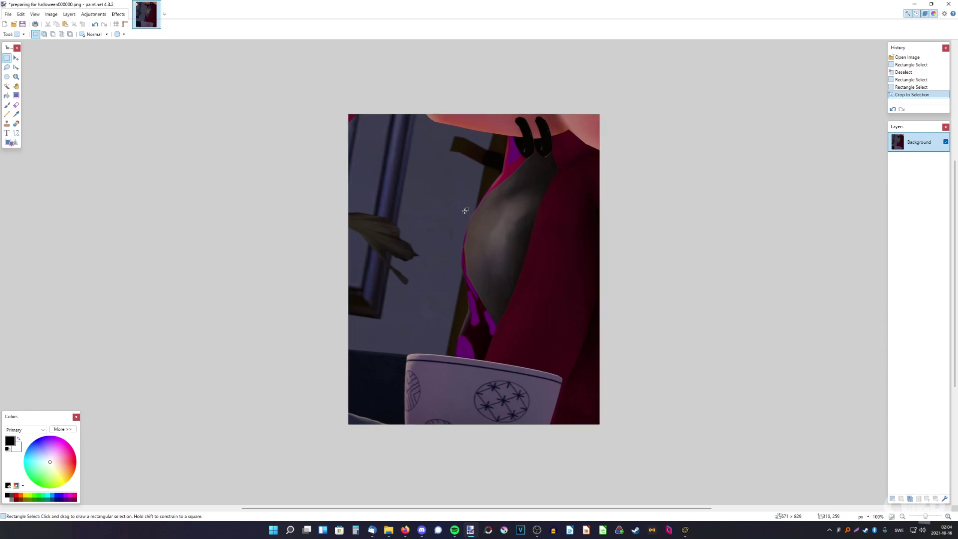
pyautogui.keyDown('ctrl'); pyautogui.scroll(2, 465, 210); pyautogui.keyUp('ctrl')
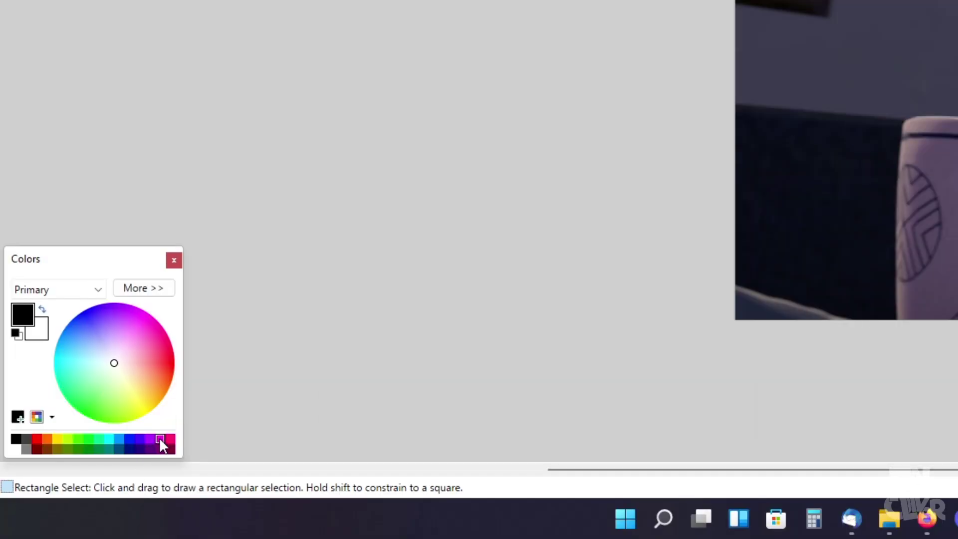
pyautogui.click(160, 440)
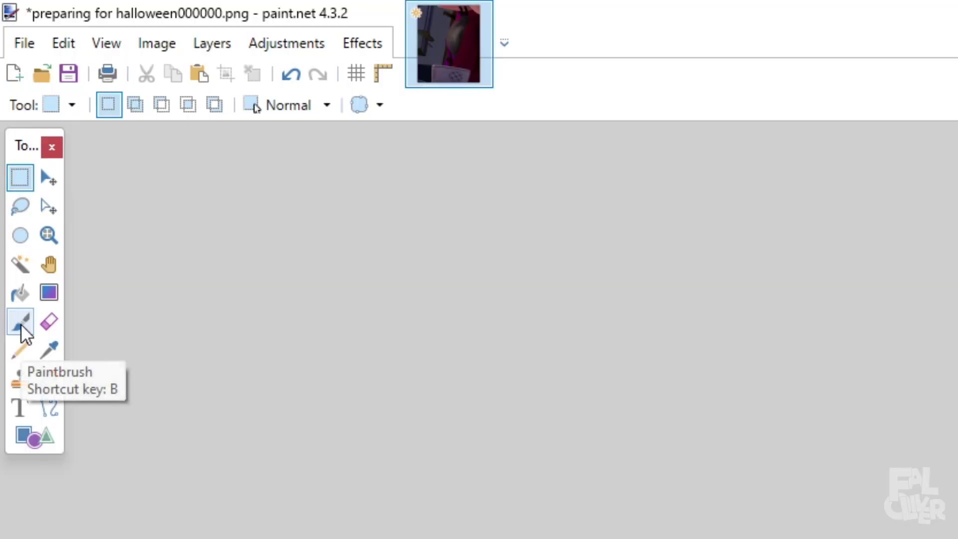
pyautogui.click(19, 323)
pyautogui.click(257, 107)
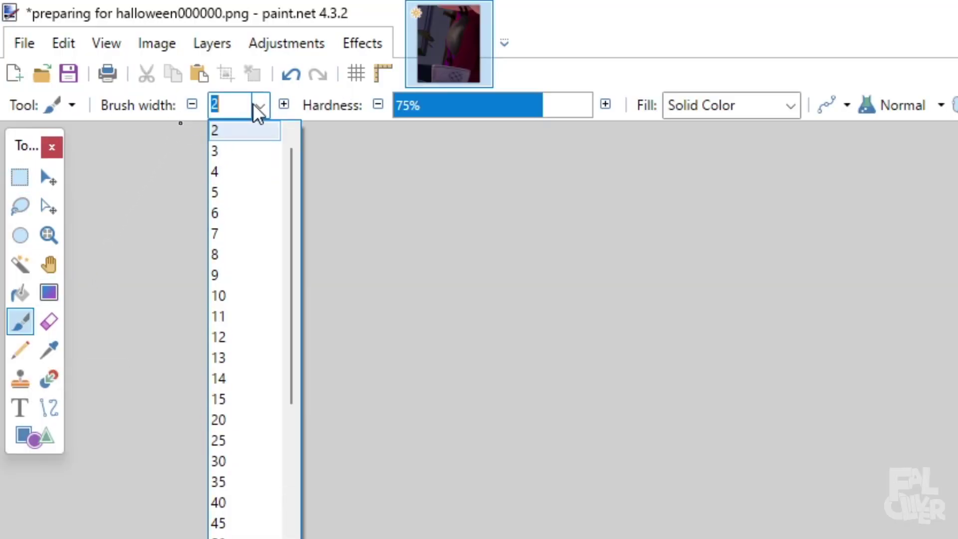
pyautogui.click(245, 172)
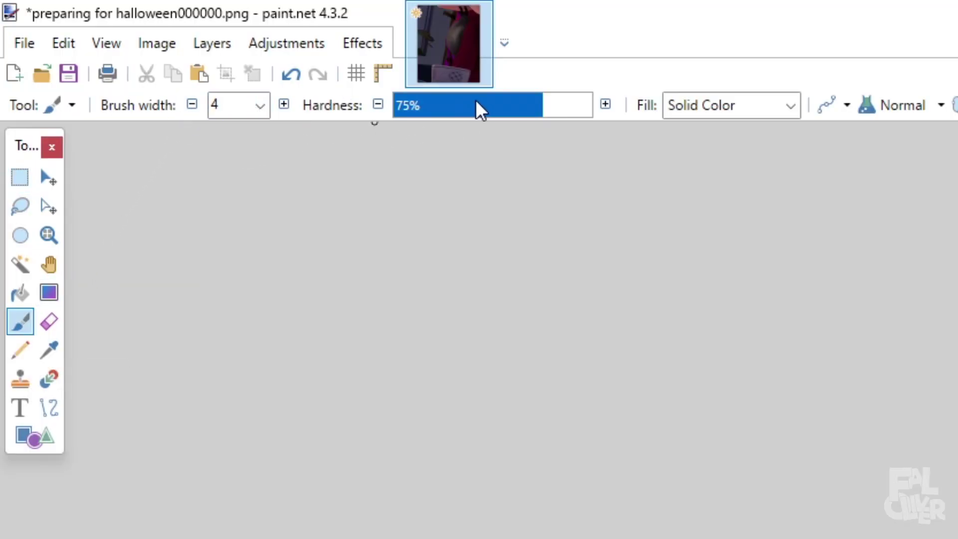
pyautogui.moveTo(481, 111); pyautogui.dragTo(2, 138)
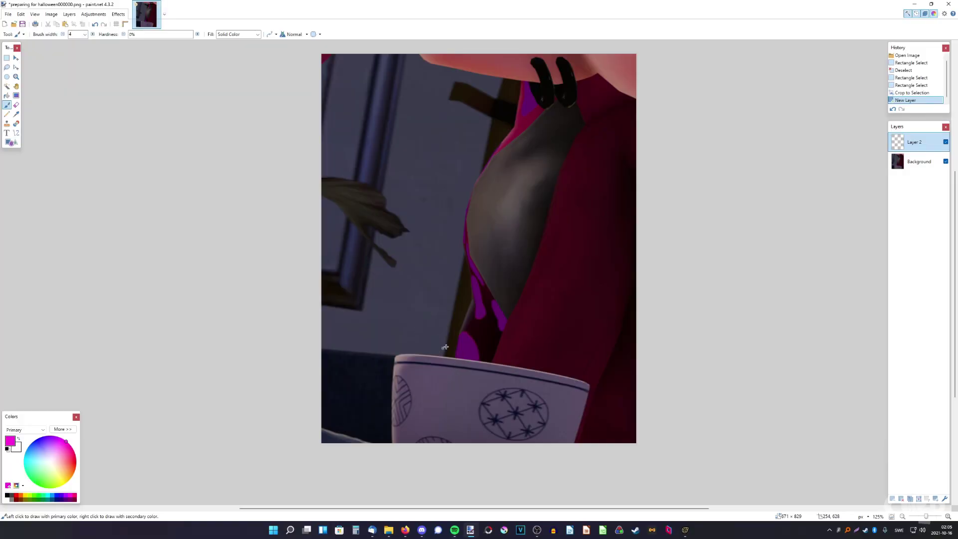
# Trace soft magenta outlines around the hair's edge and its spots
pyautogui.keyDown('ctrl'); pyautogui.scroll(7, 445, 347); pyautogui.keyUp('ctrl')
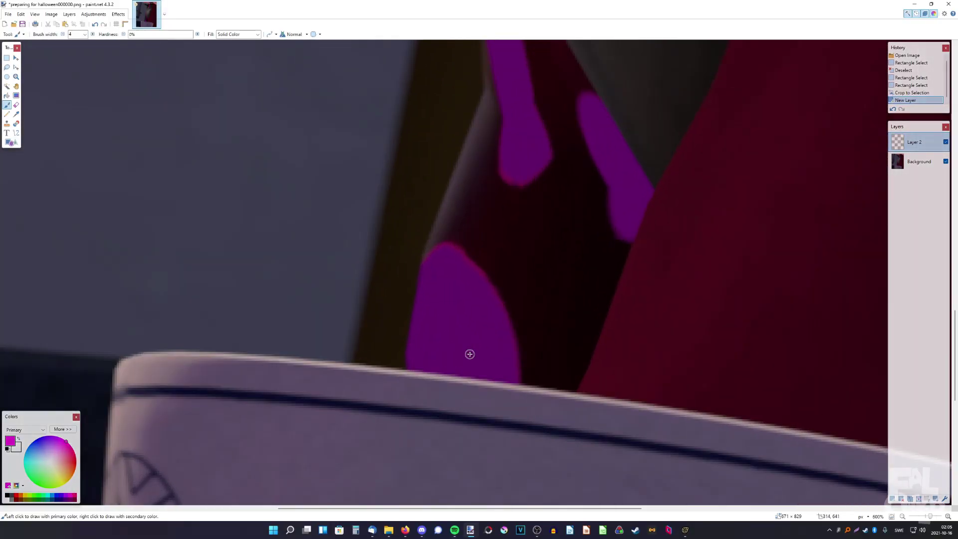
pyautogui.moveTo(523, 387)
pyautogui.mouseDown()
pyautogui.moveTo(487, 273)
pyautogui.moveTo(464, 242)
pyautogui.moveTo(434, 232)
pyautogui.moveTo(424, 244)
pyautogui.moveTo(505, 382)
pyautogui.moveTo(526, 385)
pyautogui.mouseUp()
pyautogui.scroll(3, 432, 362)
pyautogui.hscroll(3, 432, 361)
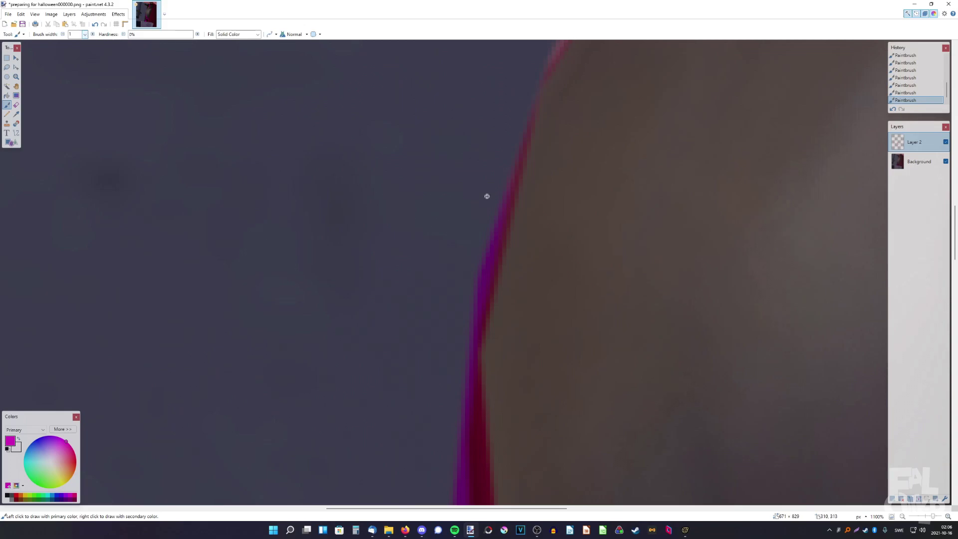
pyautogui.scroll(-1, 487, 196)
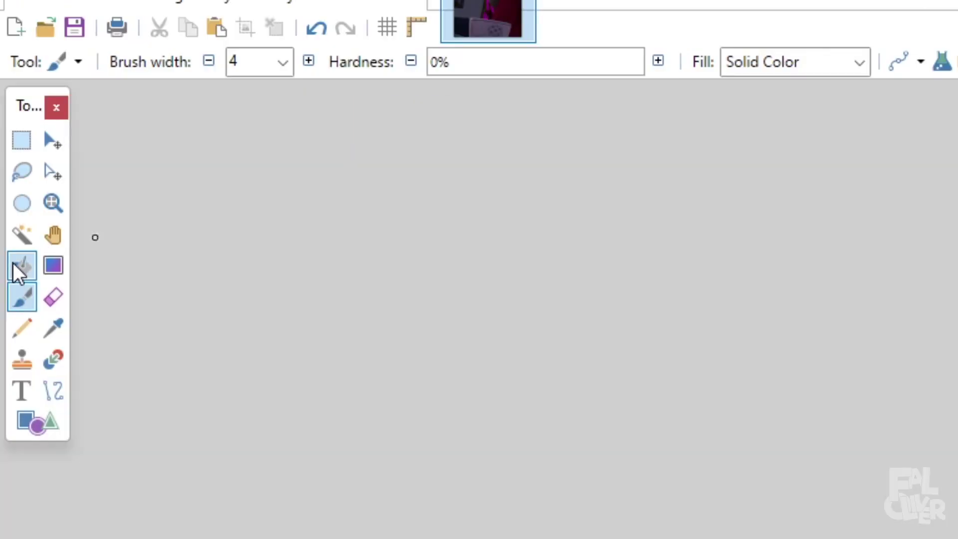
# Fill the four outlined spots with magenta using the Paint Bucket at 70% tolerance
pyautogui.click(6, 95)
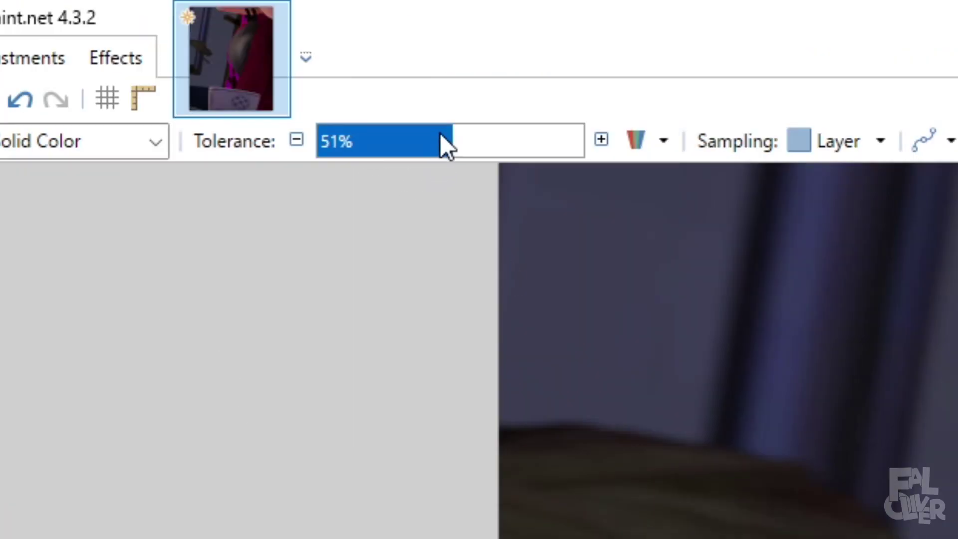
pyautogui.click(503, 135)
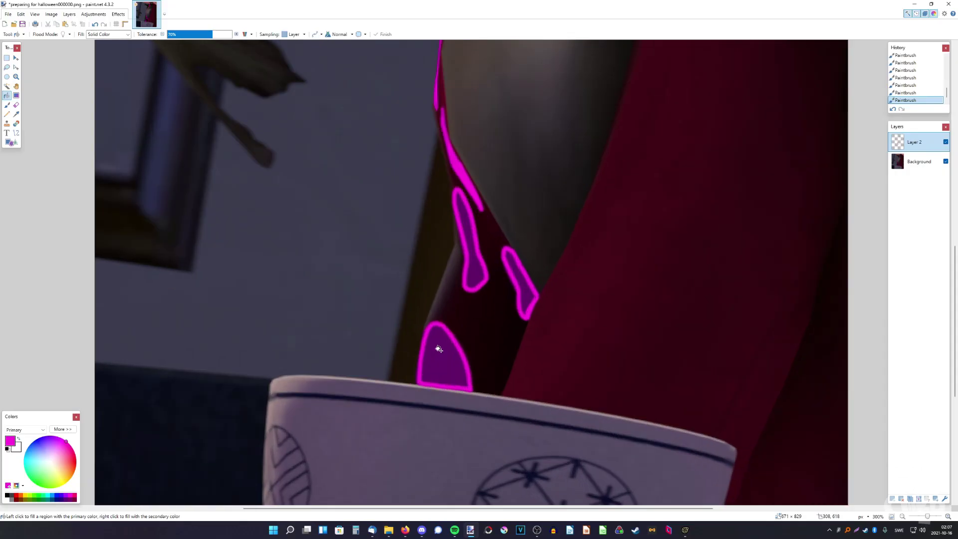
pyautogui.click(432, 358)
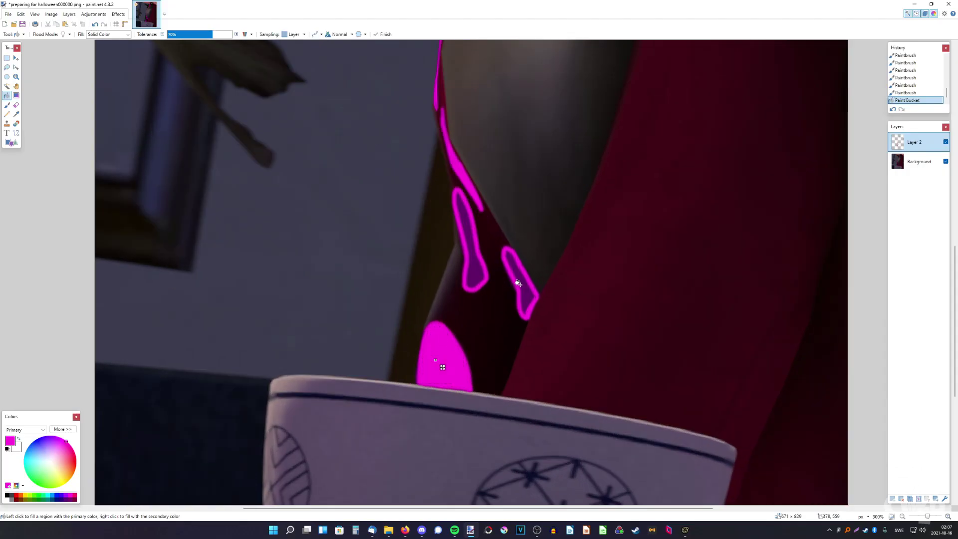
pyautogui.click(524, 286)
pyautogui.click(464, 236)
pyautogui.scroll(5, 463, 238)
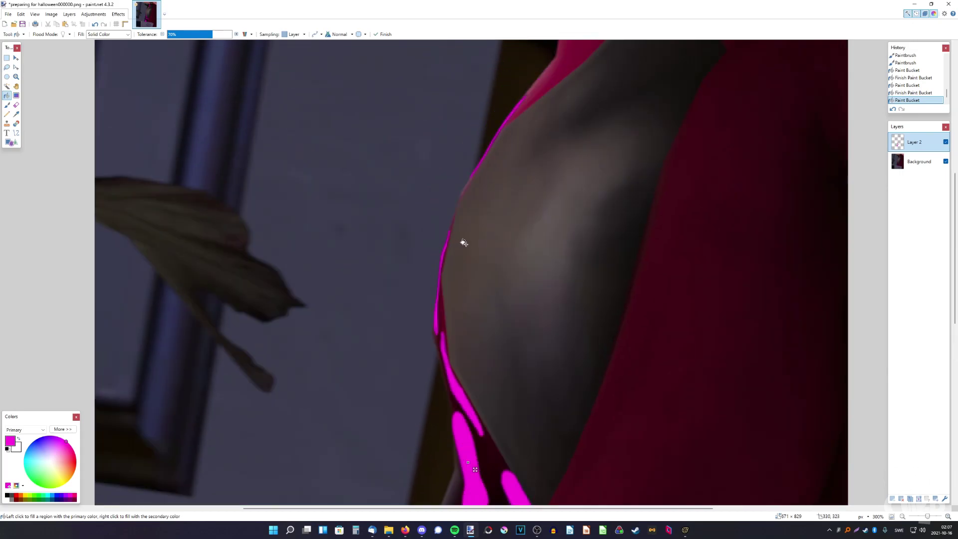
pyautogui.click(591, 138)
pyautogui.keyDown('ctrl'); pyautogui.scroll(-3, 434, 215); pyautogui.keyUp('ctrl')
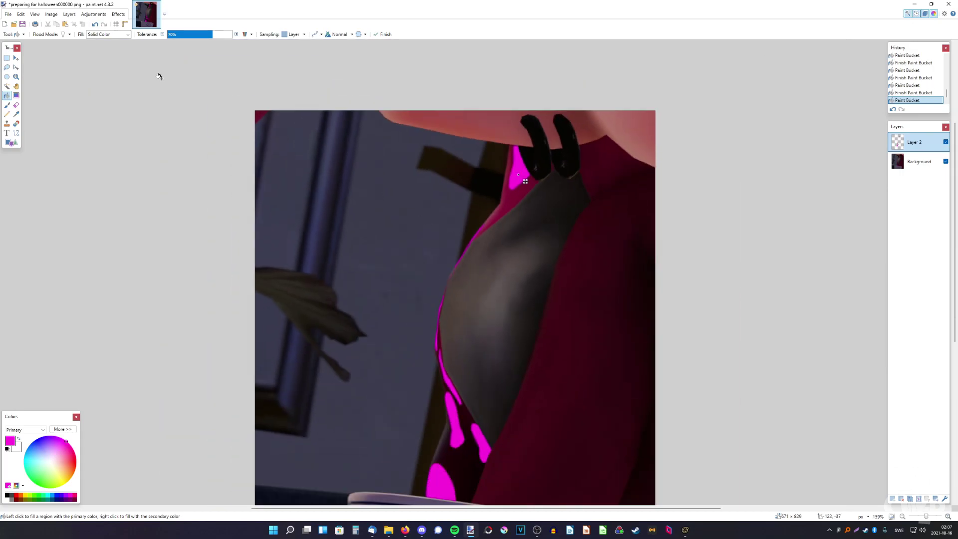
pyautogui.scroll(-3, 210, 68)
# Apply a Gaussian Blur to the magenta spots
pyautogui.click(118, 14)
pyautogui.moveTo(162, 73)
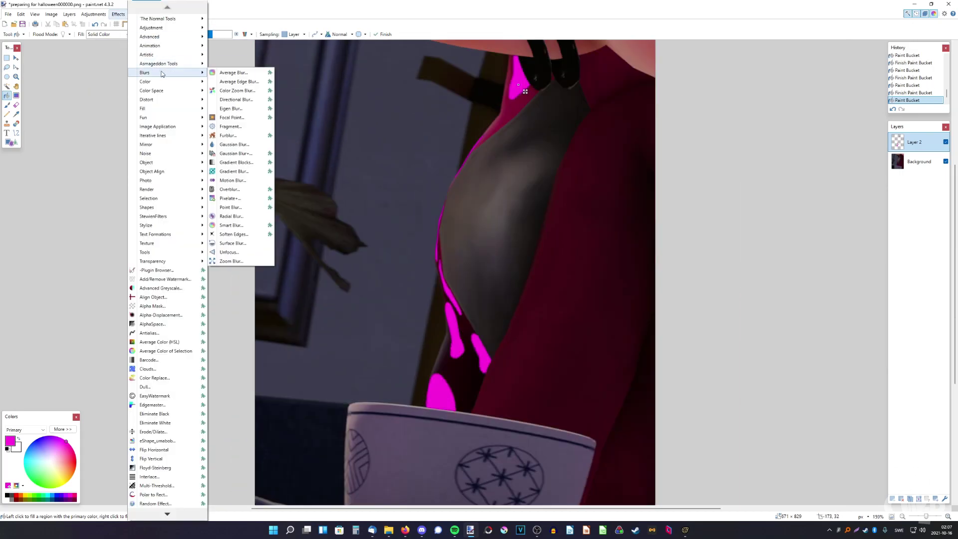
pyautogui.click(237, 144)
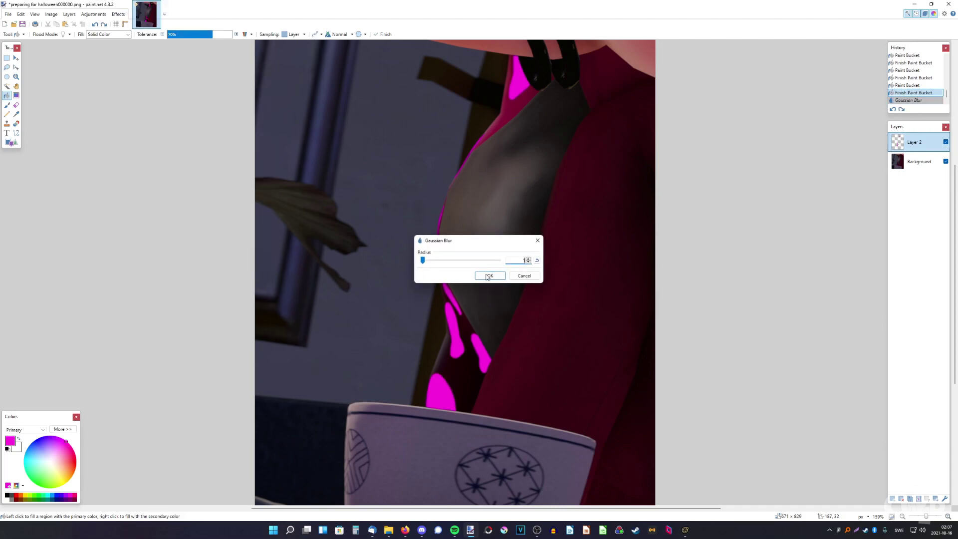
pyautogui.click(488, 274)
# Set Layer 2's blend mode to Additive in Layer Properties
pyautogui.keyDown('ctrl'); pyautogui.scroll(-3, 446, 271); pyautogui.keyUp('ctrl')
pyautogui.keyDown('ctrl'); pyautogui.scroll(3, 593, 315); pyautogui.keyUp('ctrl')
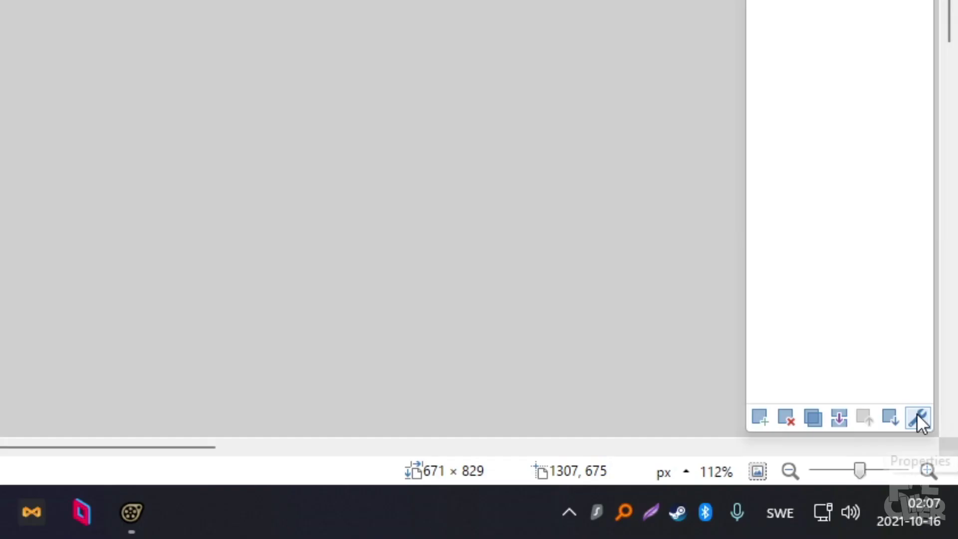
pyautogui.click(918, 418)
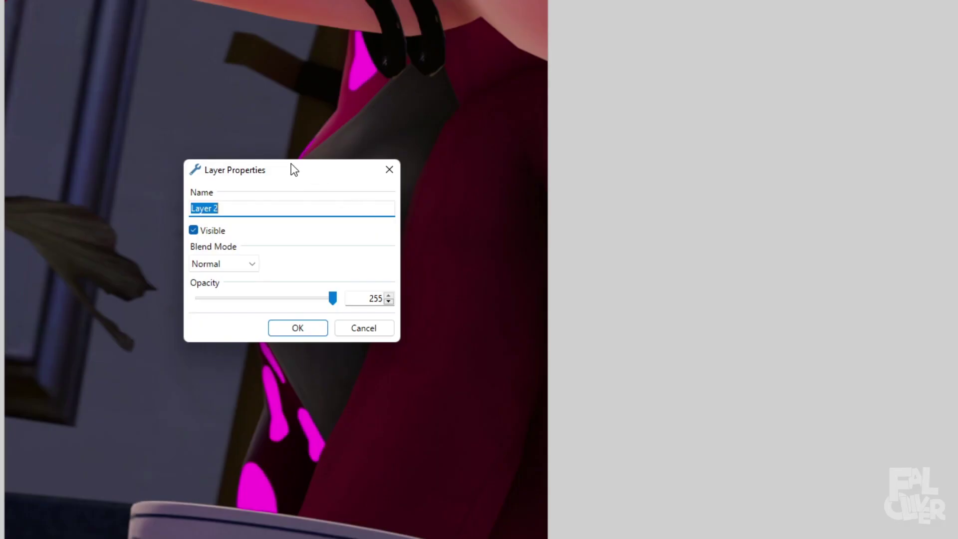
pyautogui.moveTo(292, 165); pyautogui.dragTo(618, 133)
pyautogui.click(569, 230)
pyautogui.click(569, 399)
pyautogui.click(549, 229)
pyautogui.click(546, 271)
pyautogui.press('Return')
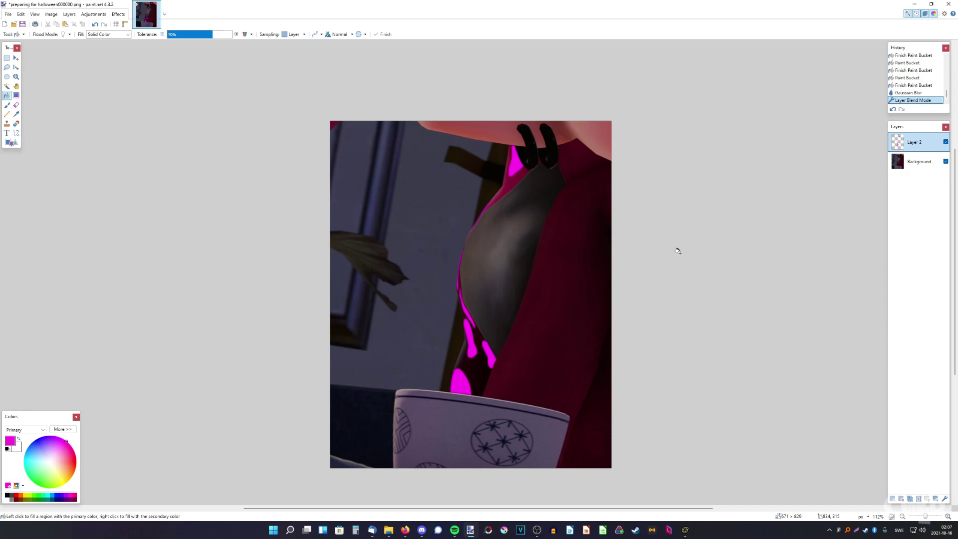
pyautogui.click(684, 530)
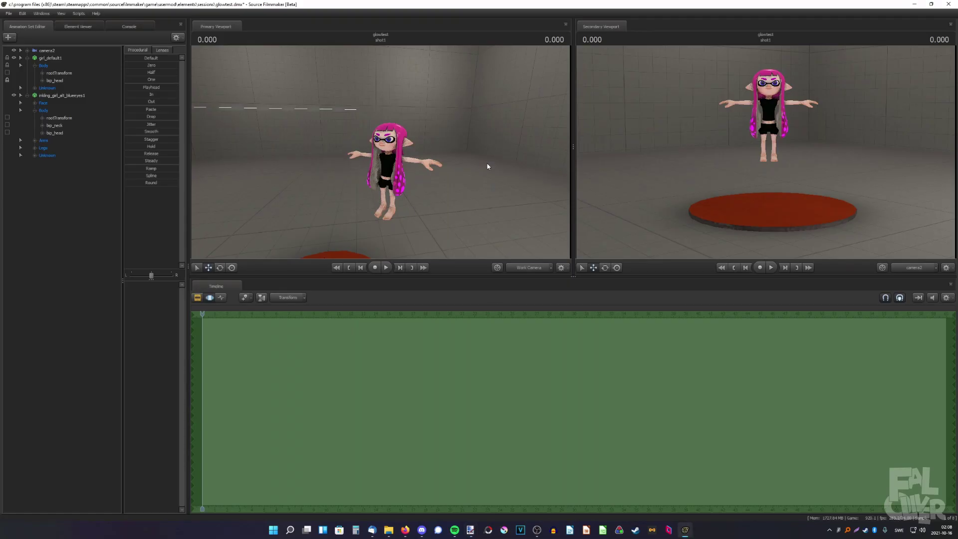
pyautogui.hotkey('alt', 'Tab')
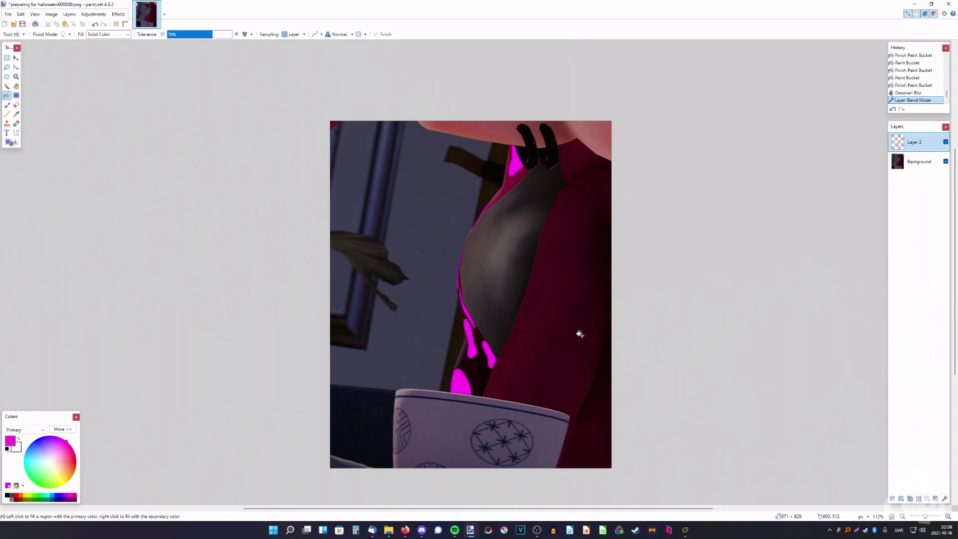